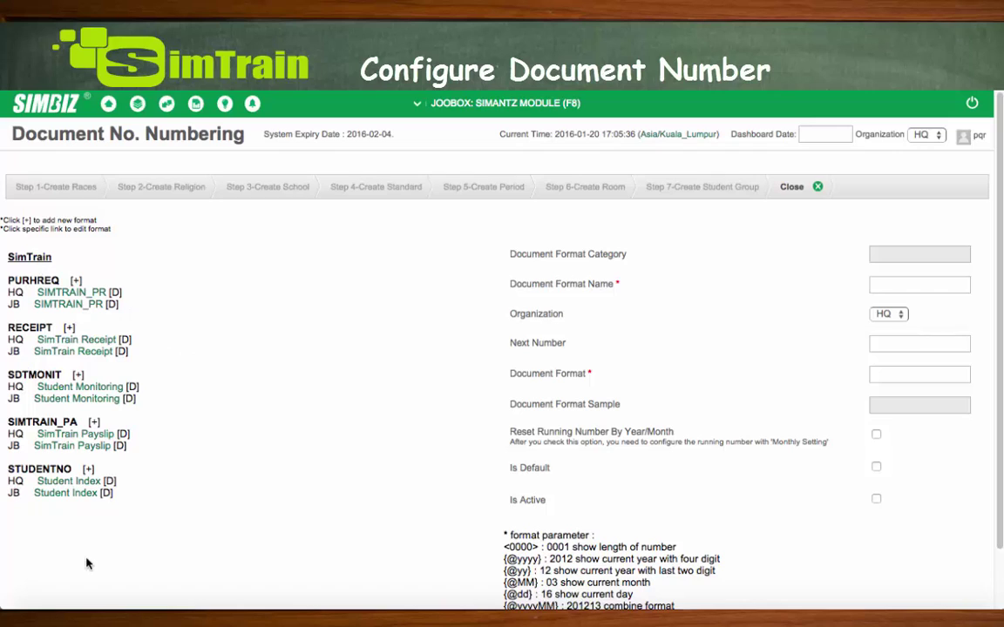
left_click_drag(58, 280, 4, 279)
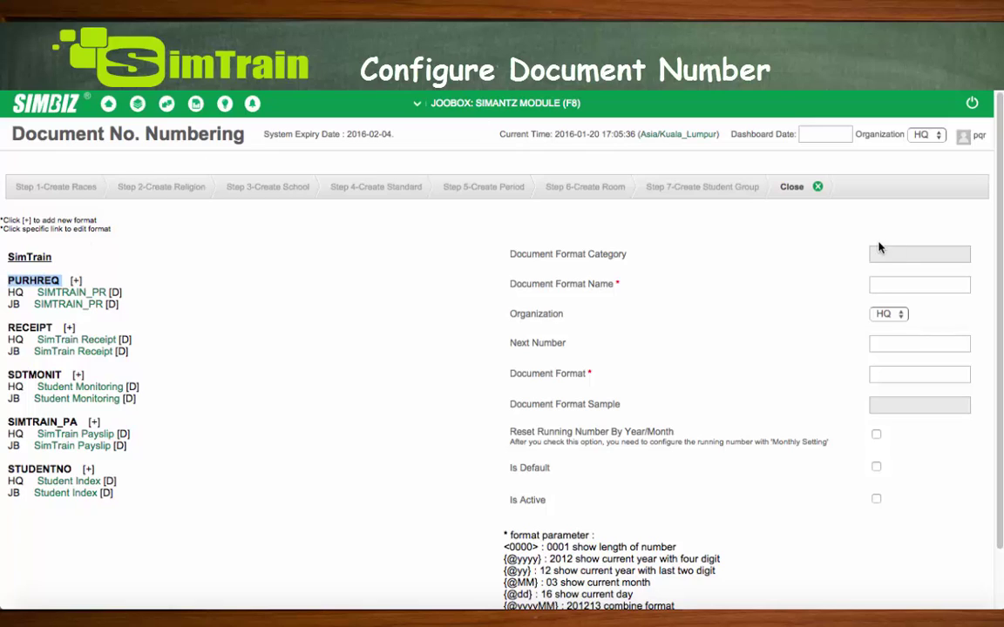
double_click(39, 296)
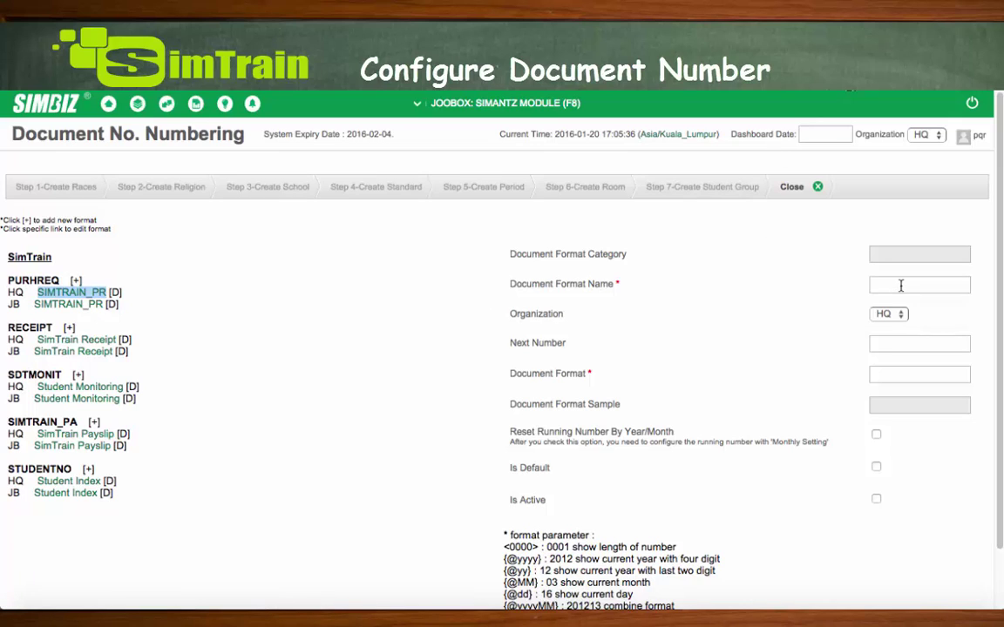
left_click(202, 448)
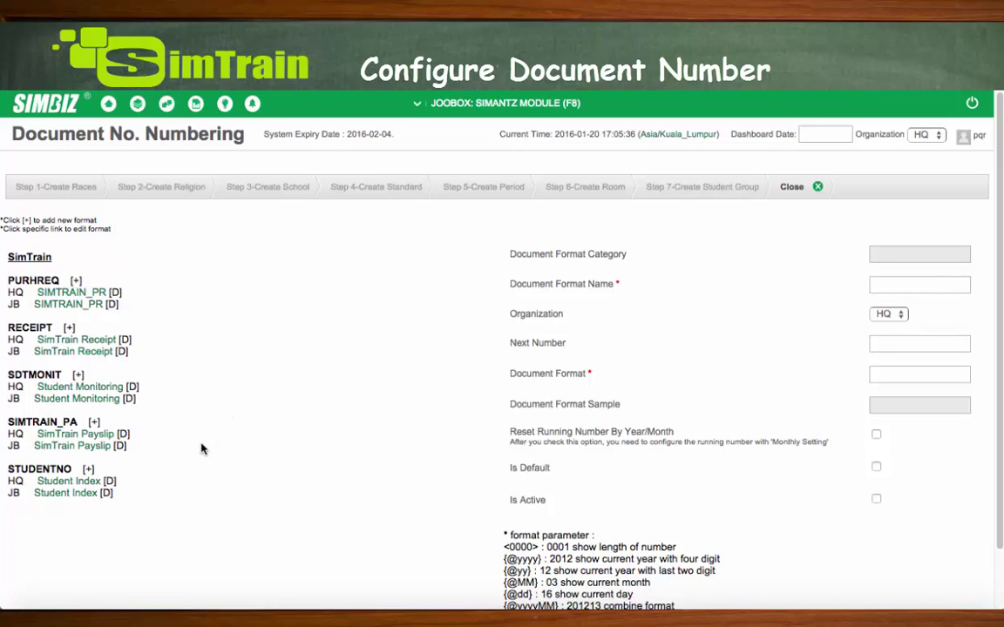
Open the HQ Student Index format of the STUDENTNO category for editing
left_click(61, 483)
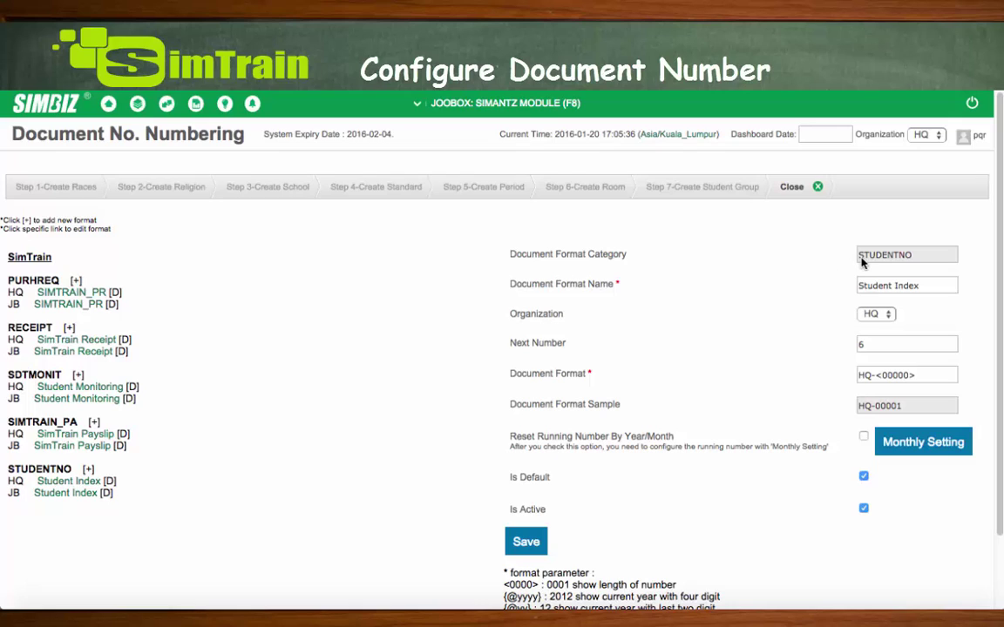
left_click(921, 288)
left_click_drag(922, 287, 859, 290)
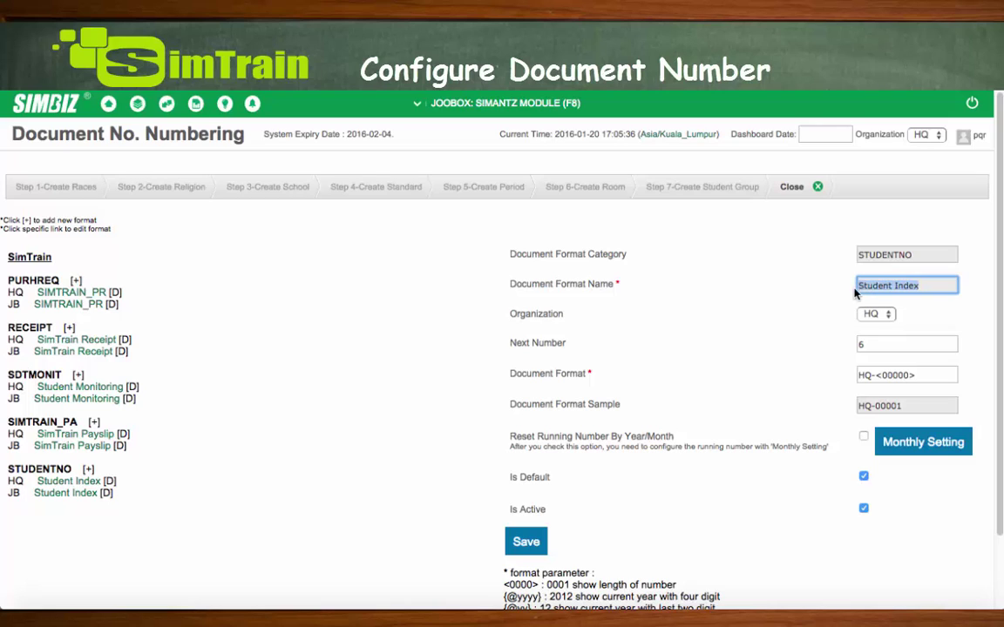
left_click(800, 296)
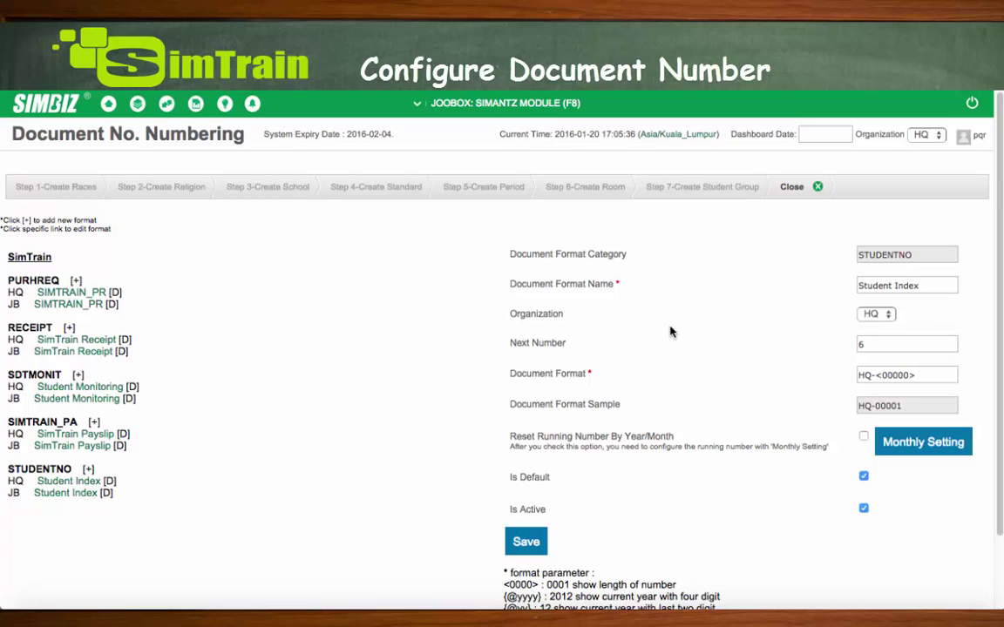
left_click(880, 317)
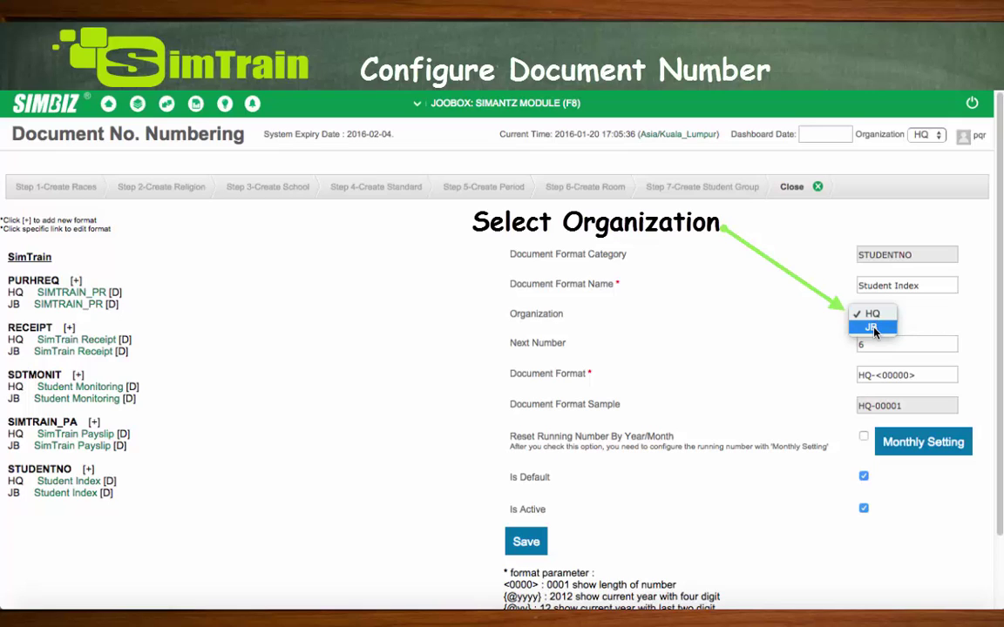
left_click(872, 329)
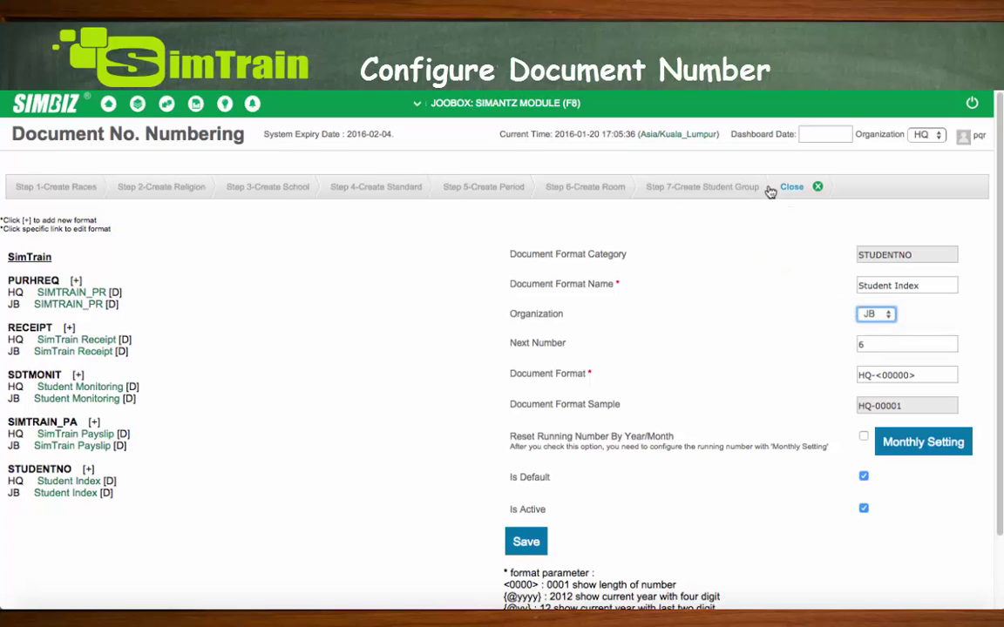
left_click(891, 318)
left_click(878, 299)
Set the next number of the HQ Student Index format to 9
left_click(872, 348)
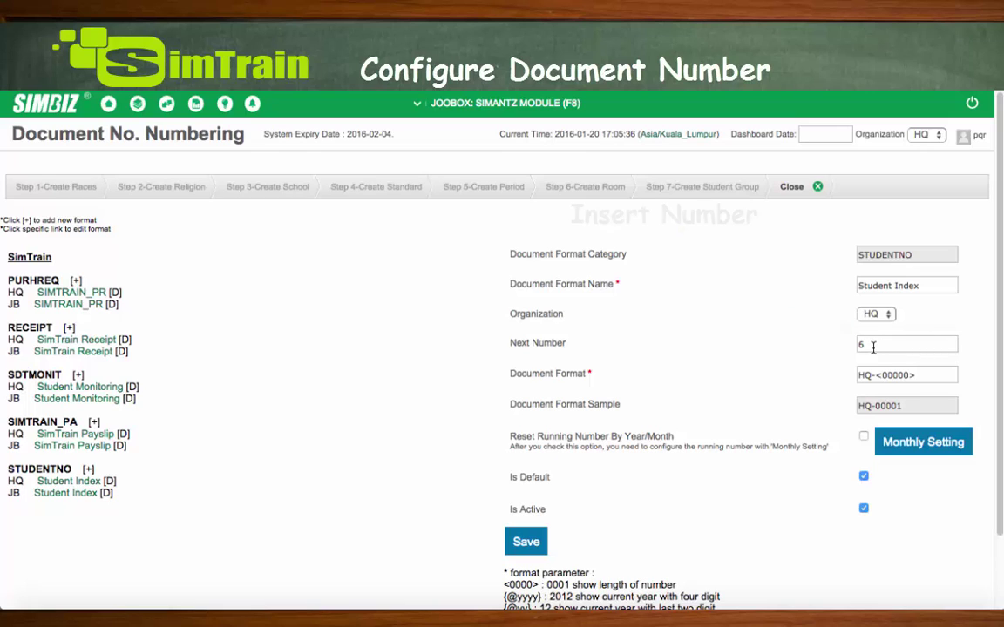
double_click(872, 347)
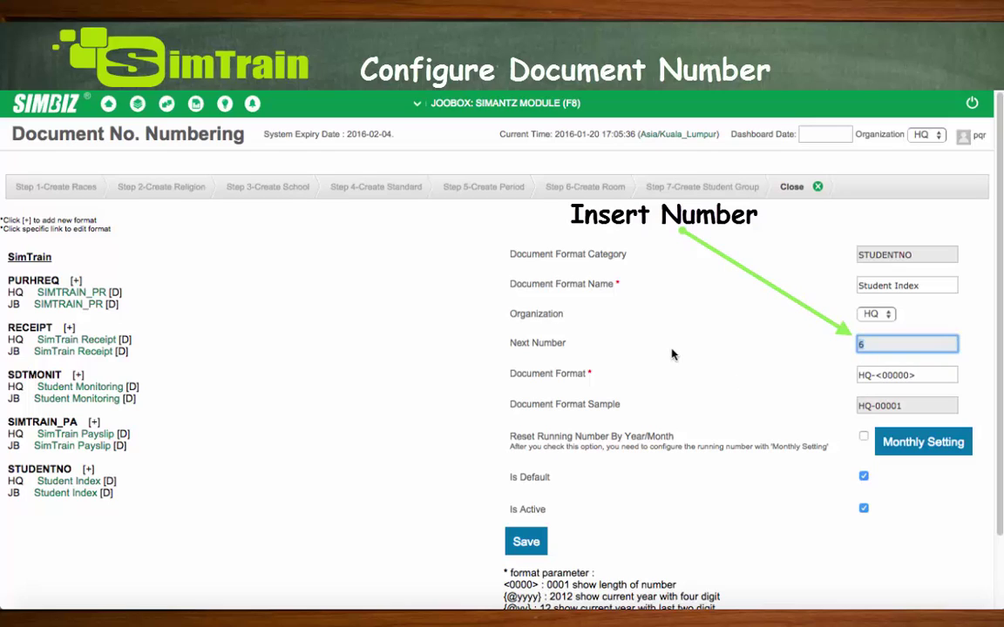
left_click(869, 346)
left_click(850, 351)
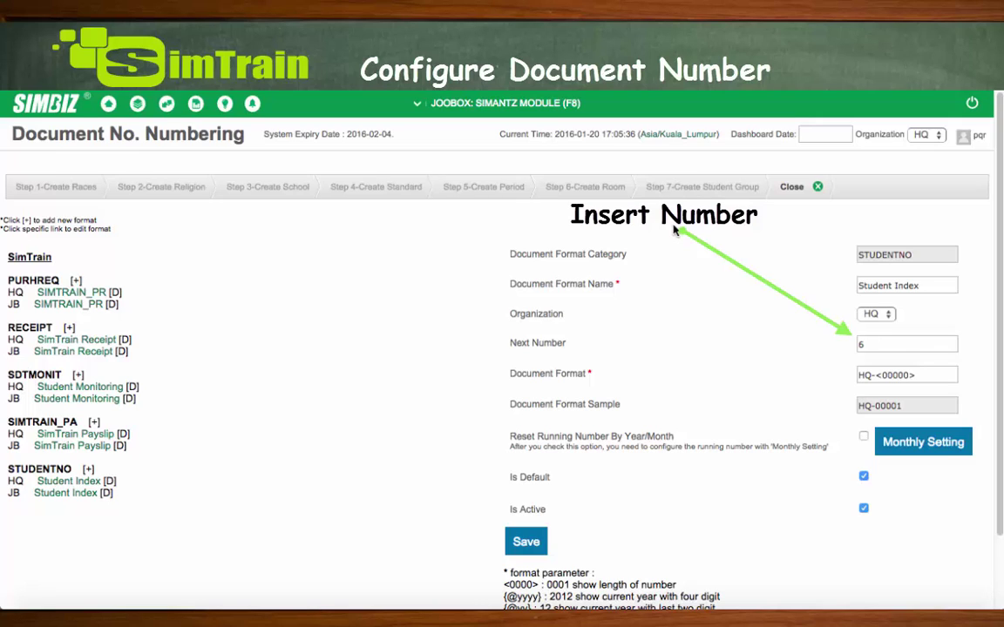
left_click(869, 345)
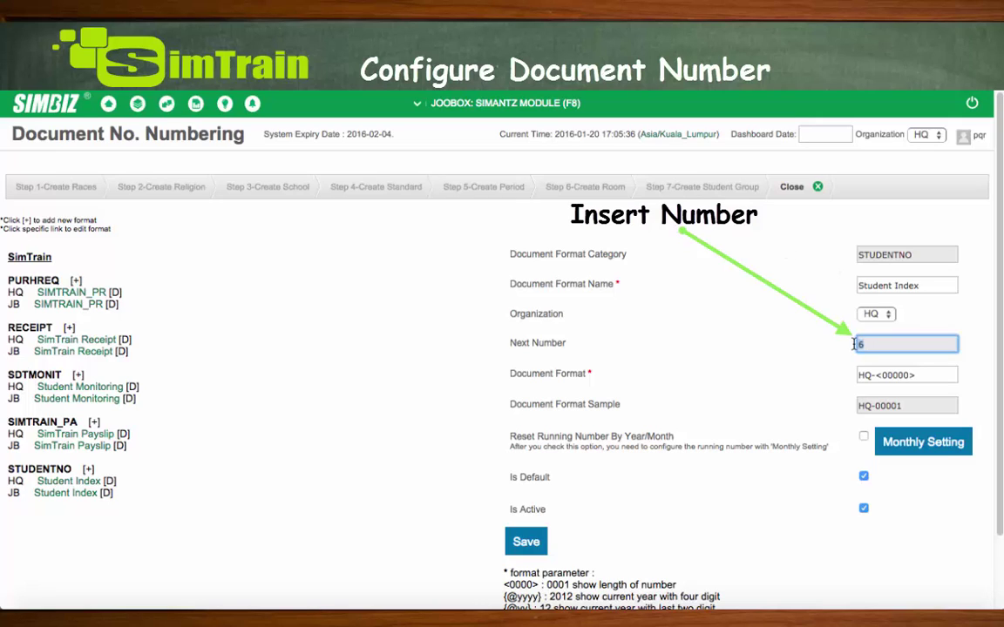
key("BackSpace")
type("9")
left_click(697, 353)
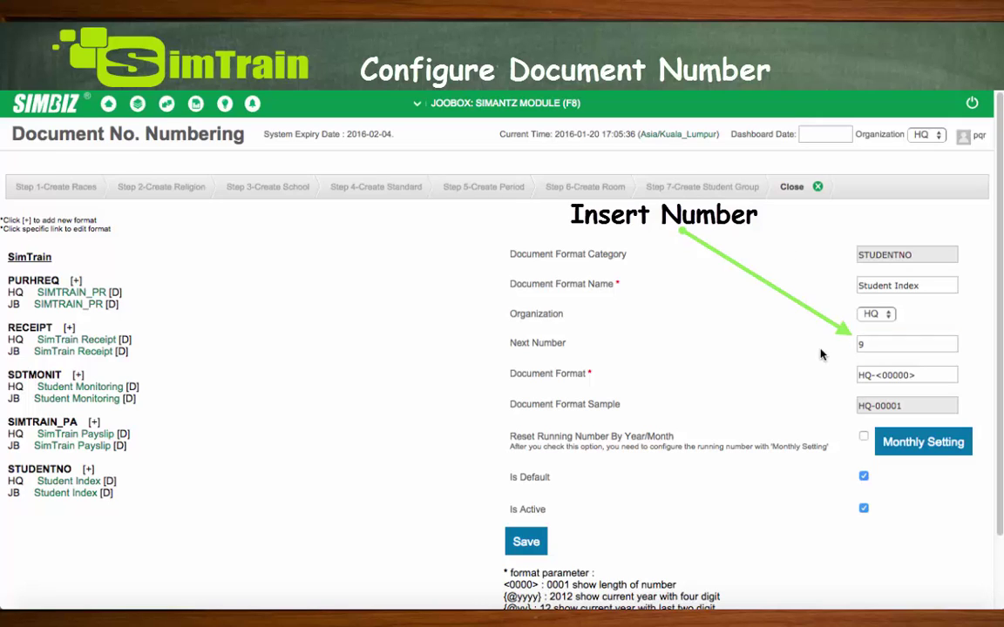
Set the next number of the HQ Student Index format to 1
left_click(865, 343)
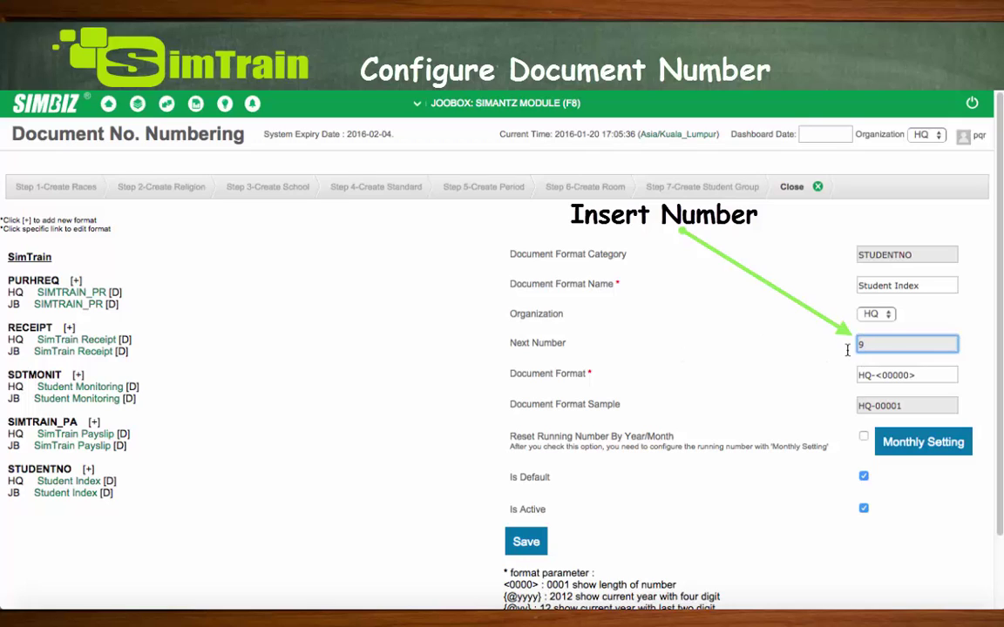
key("BackSpace")
type("1")
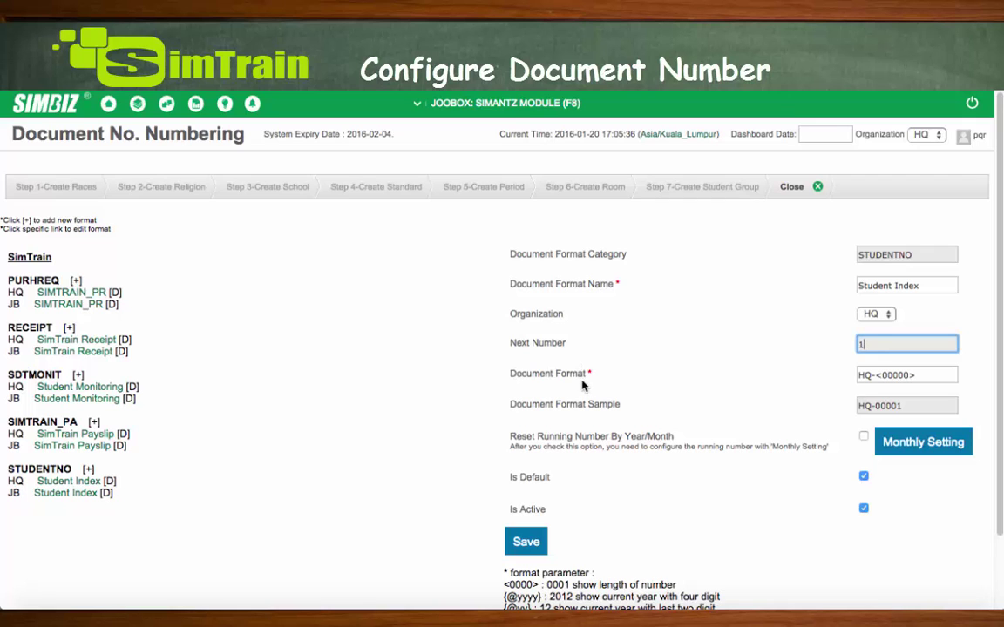
Check the format parameters and enter the document format as HQ-<00000>, with a hyphen after the prefix
scroll(601, 384, "down", 1)
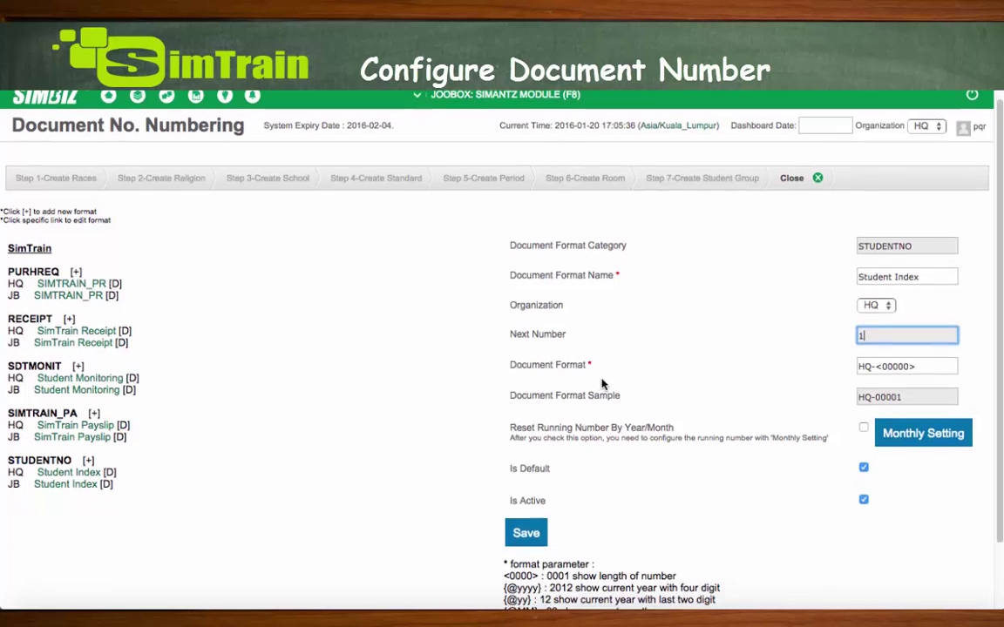
scroll(601, 384, "down", 2)
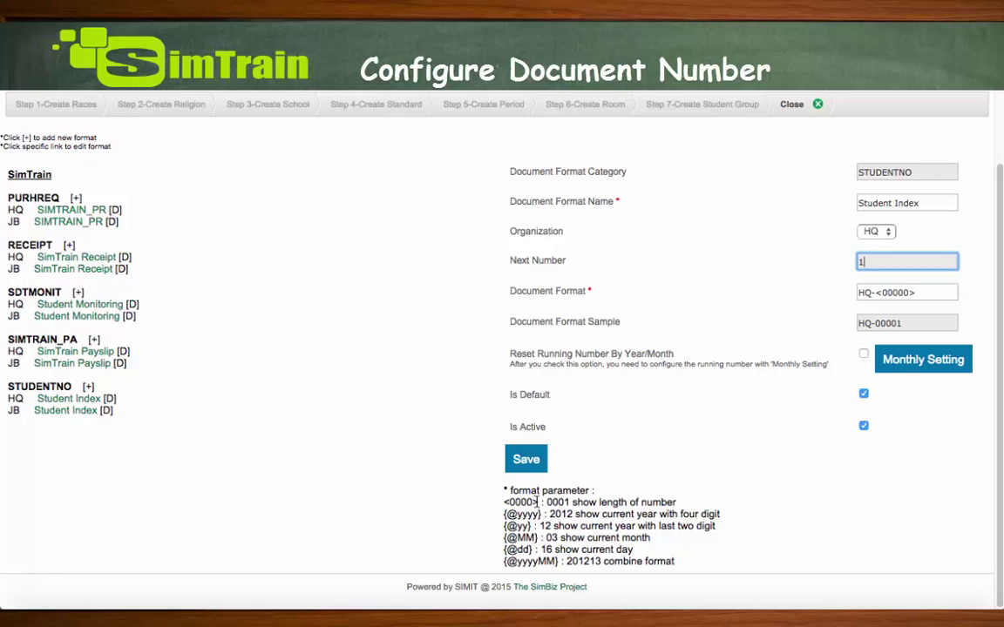
left_click_drag(537, 503, 503, 504)
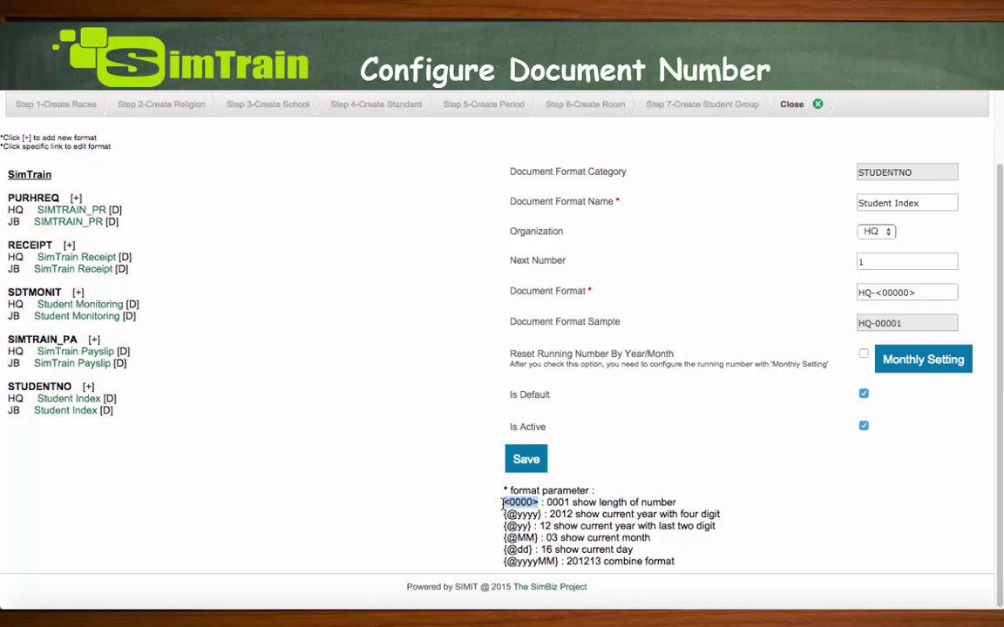
left_click(534, 516)
left_click(874, 293)
type("-")
Add year 2016 to the format's monthly running-number settings and display its monthly next numbers
scroll(453, 216, "up", 2)
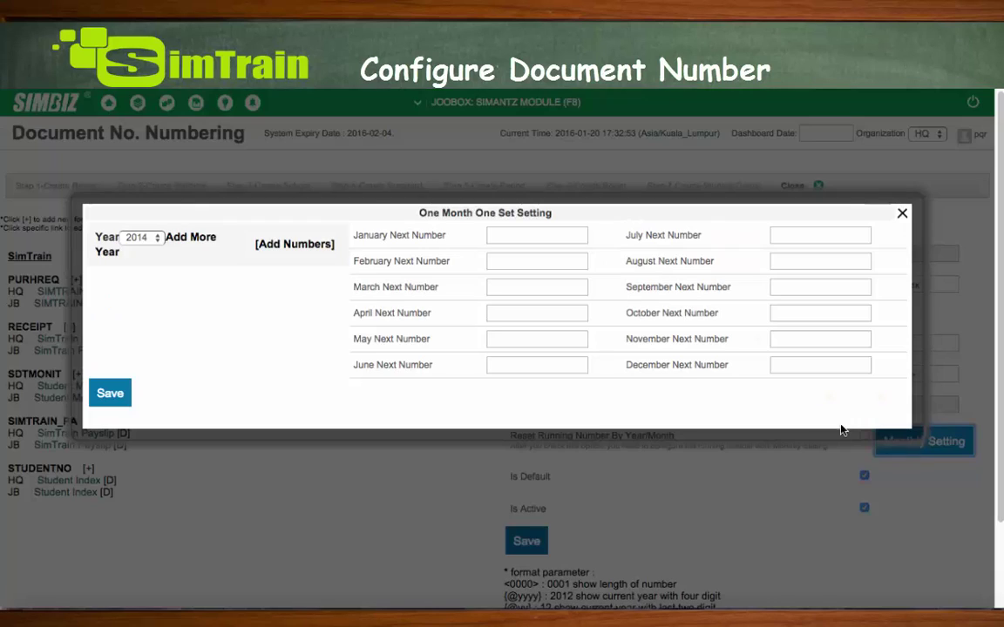
left_click(908, 453)
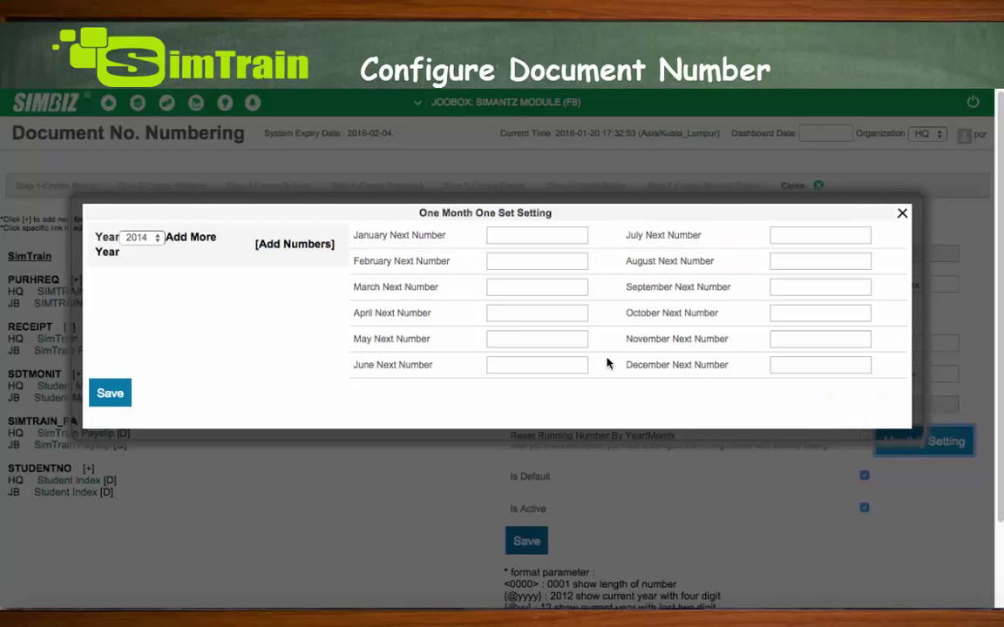
left_click(156, 240)
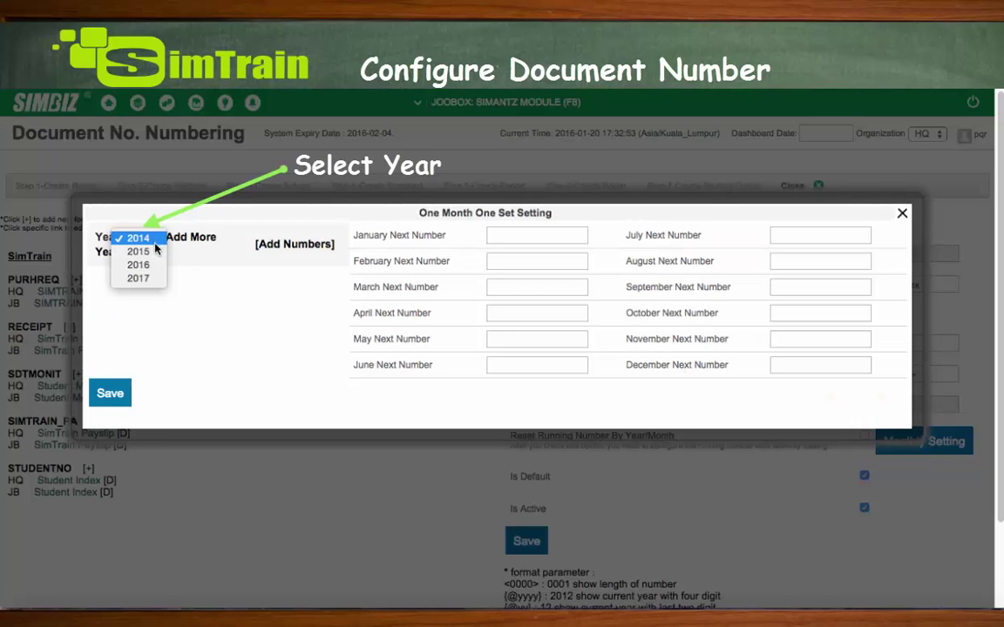
left_click(159, 265)
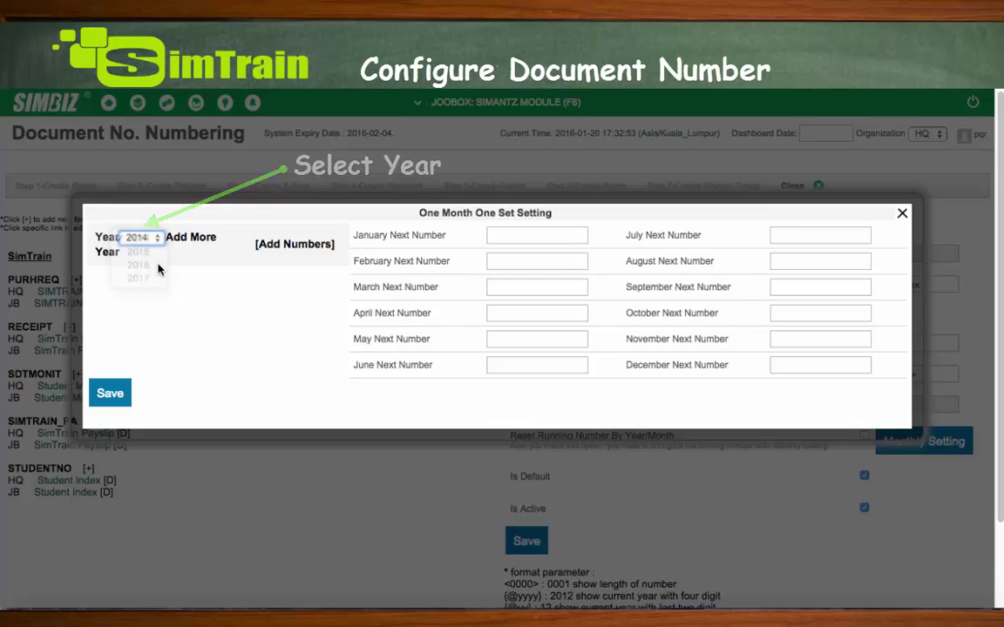
left_click(311, 247)
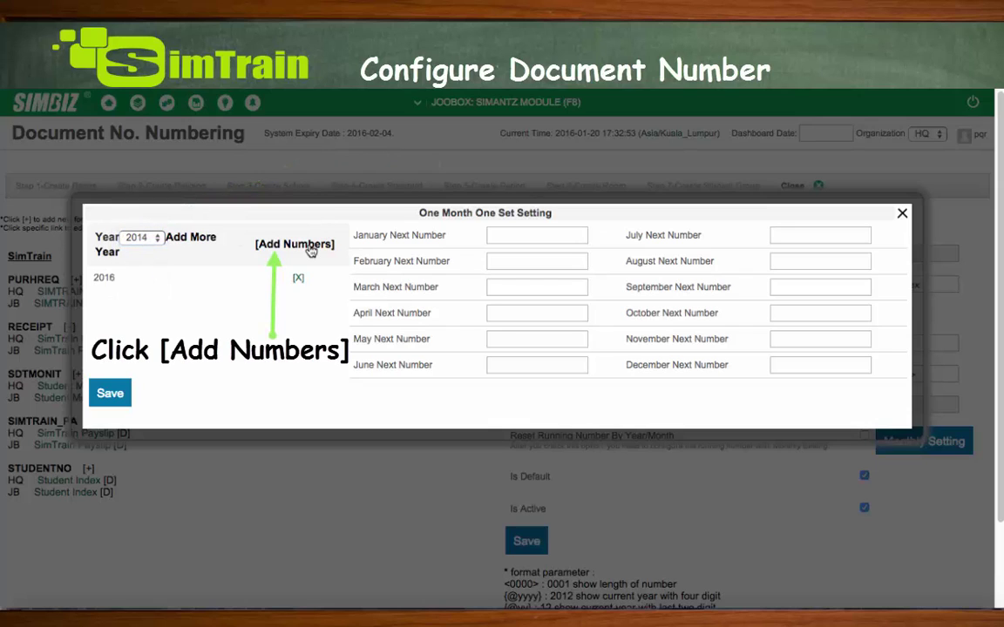
left_click(117, 284)
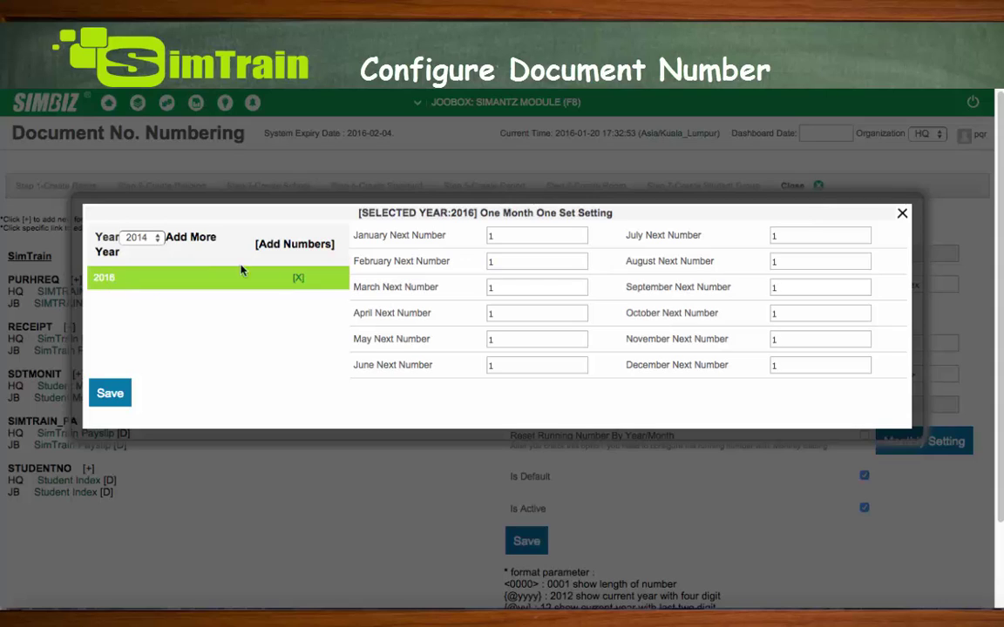
Set the 2016 next numbers to 5 for January and 18 for February
left_click(505, 237)
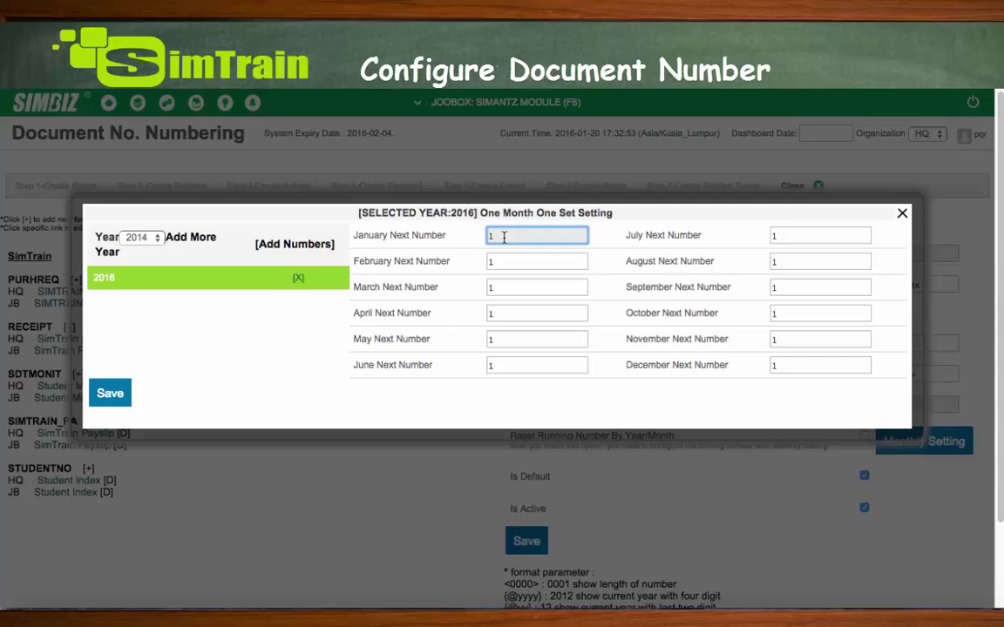
key("BackSpace")
type("5")
left_click(511, 261)
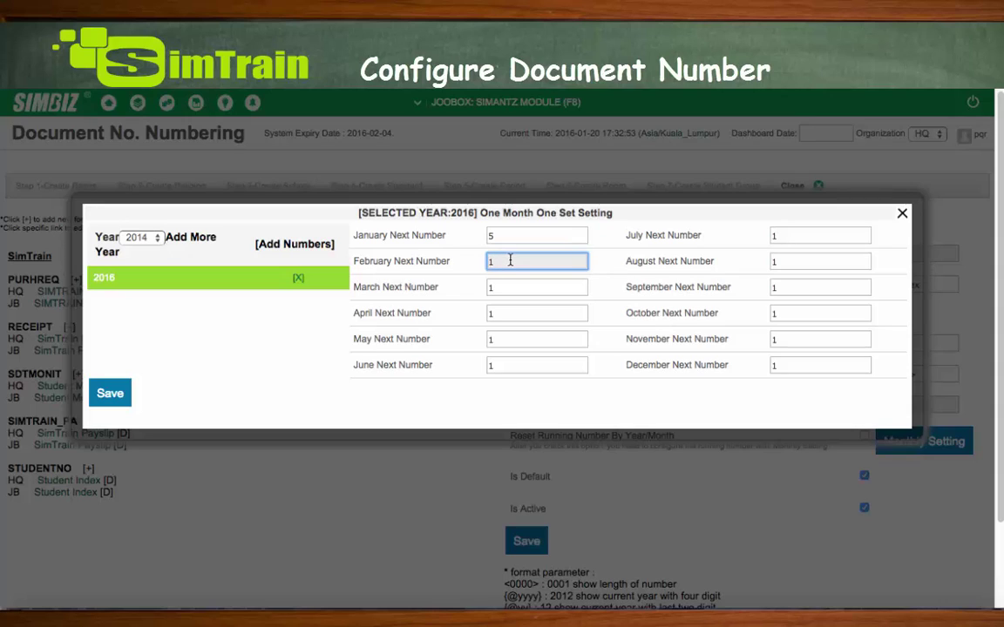
key("BackSpace")
type("18")
left_click(440, 249)
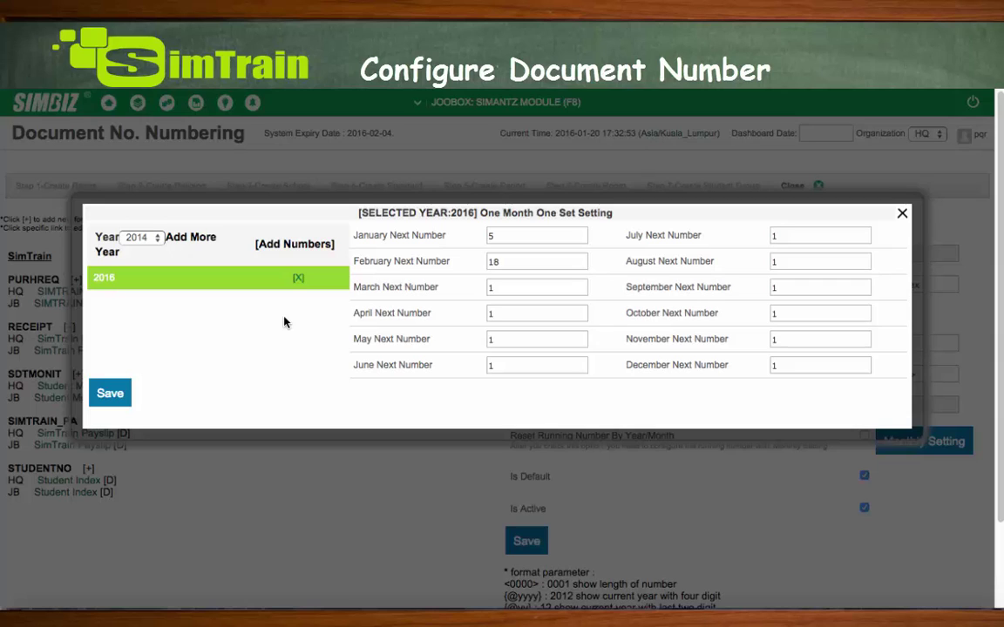
Save the 2016 monthly next numbers and close the monthly settings
left_click(113, 397)
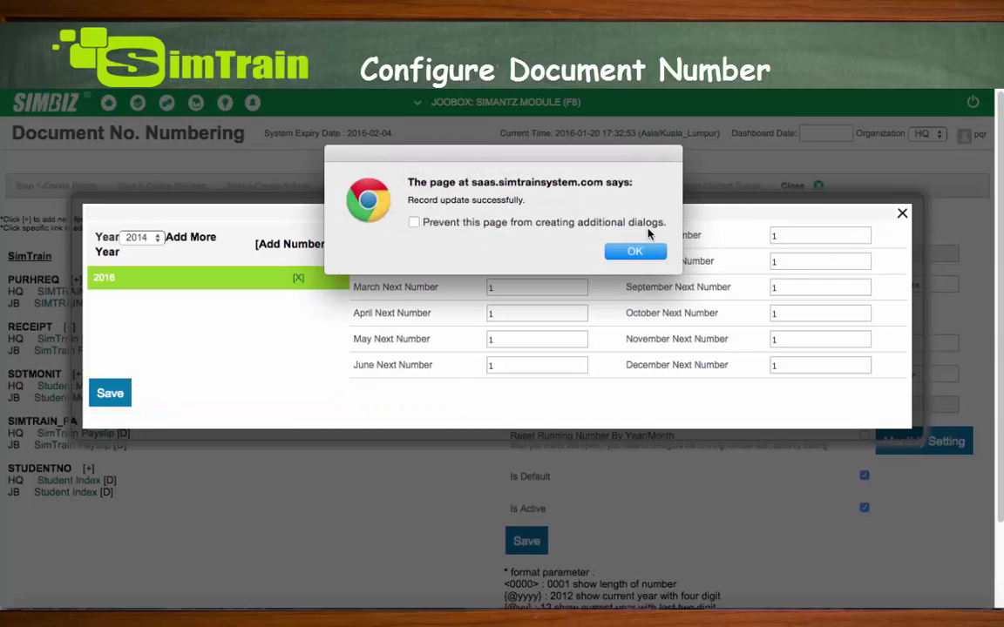
left_click(633, 251)
left_click(902, 214)
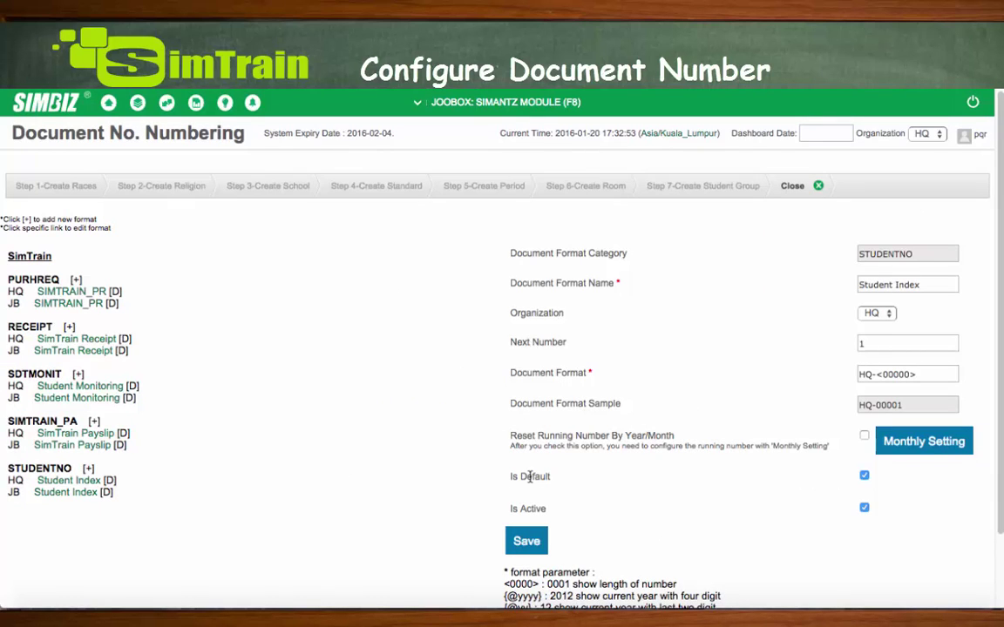
Save the Student Index document format with JB as its organization
scroll(833, 492, "down", 1)
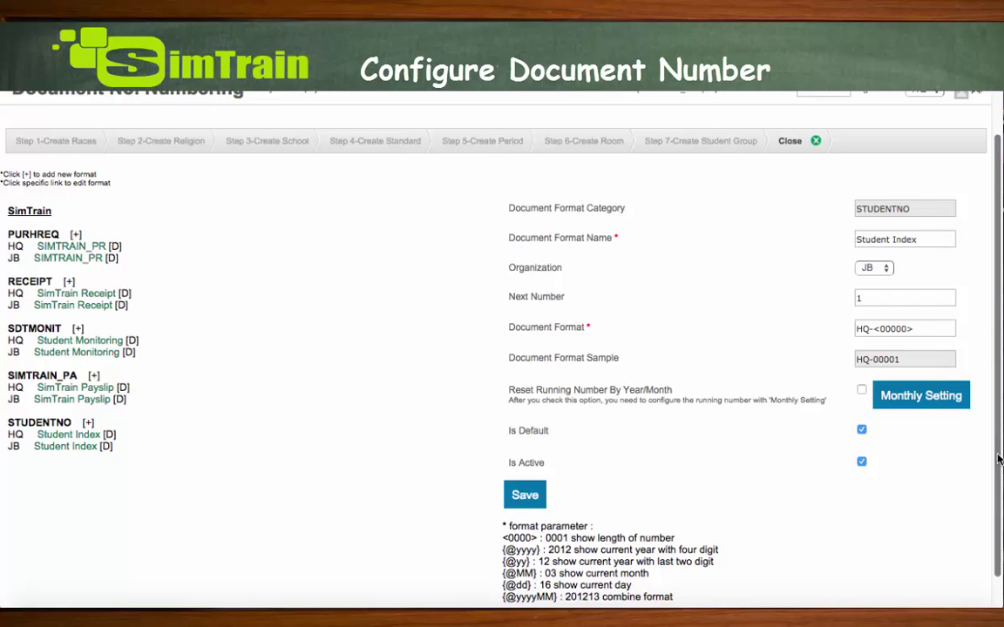
scroll(1000, 460, "down", 1)
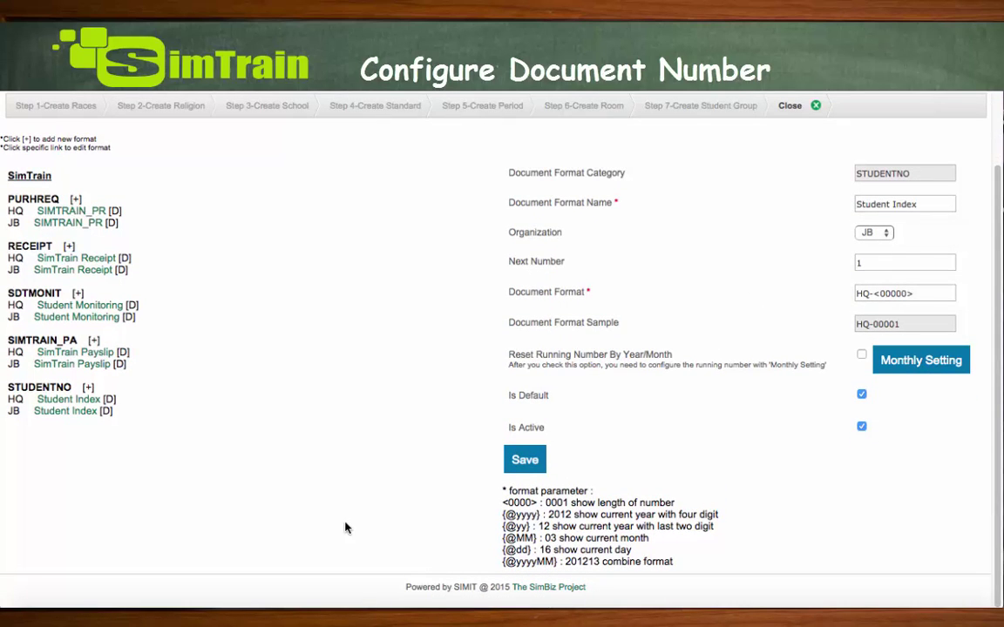
left_click(529, 466)
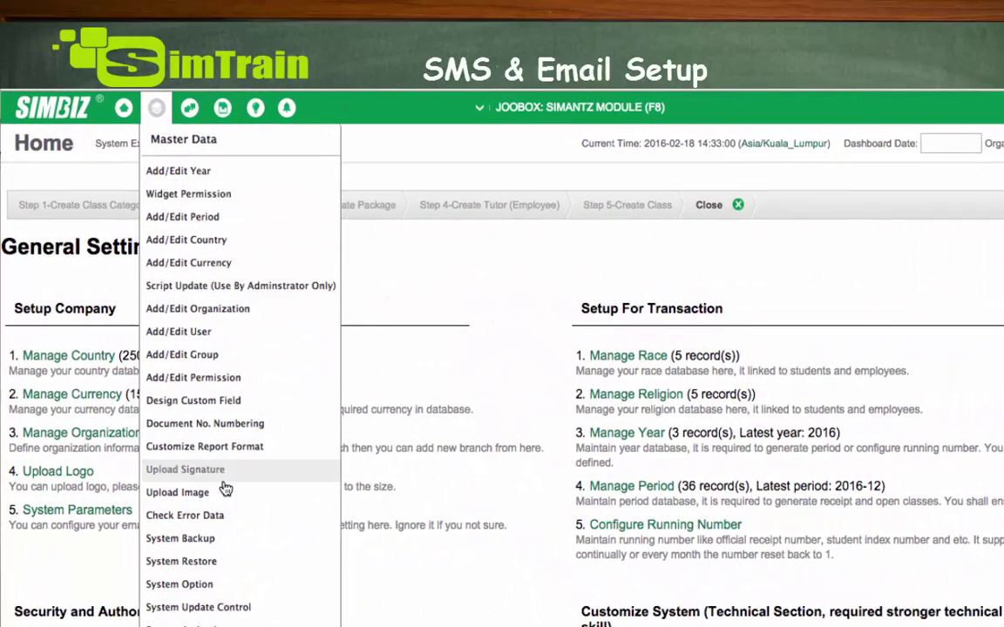
Open the System Option settings and save the centralized email and SMS configuration
left_click(229, 584)
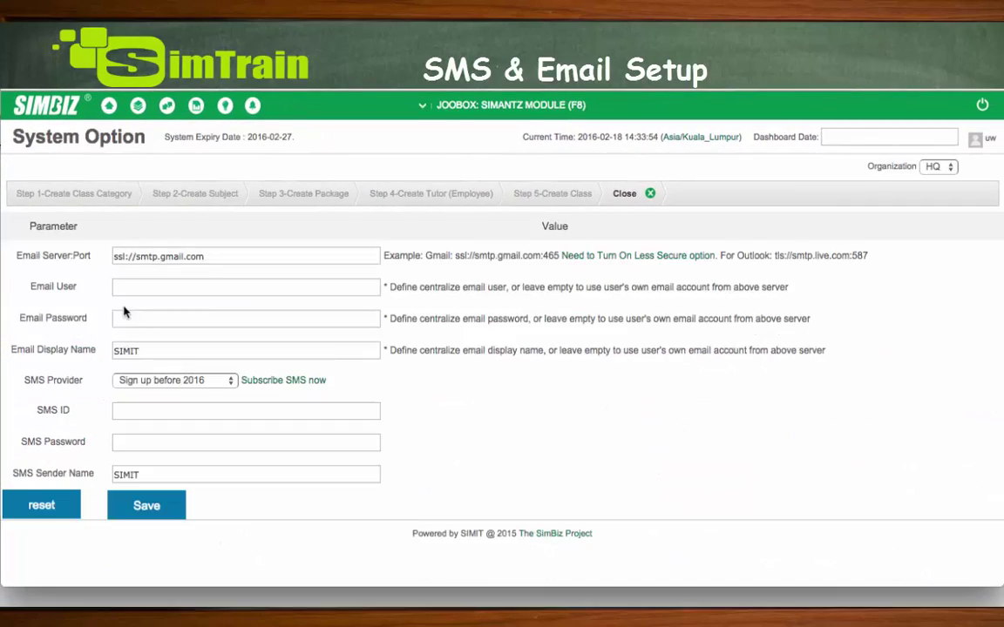
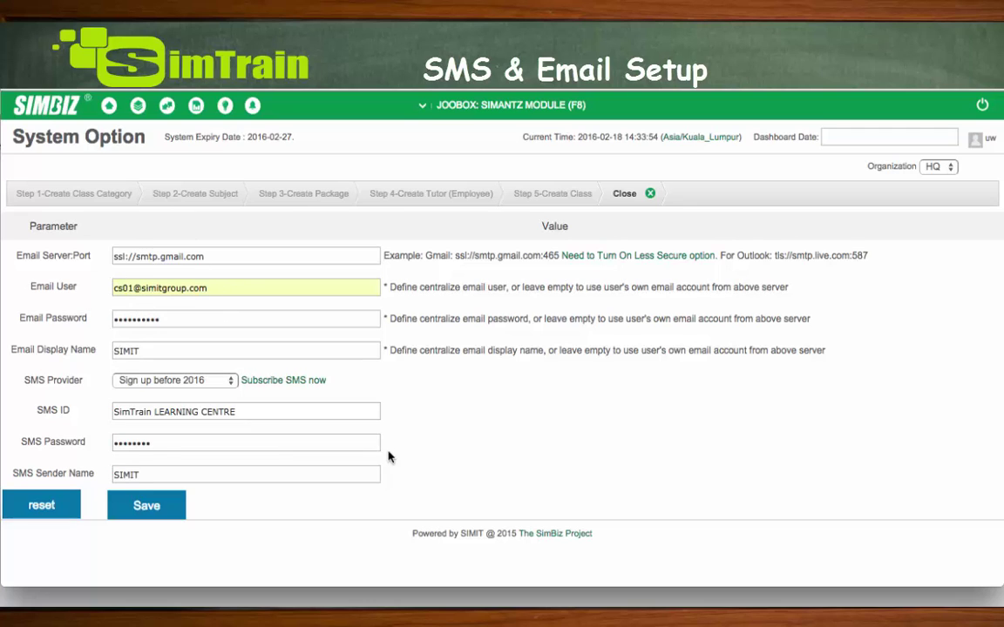
left_click(148, 509)
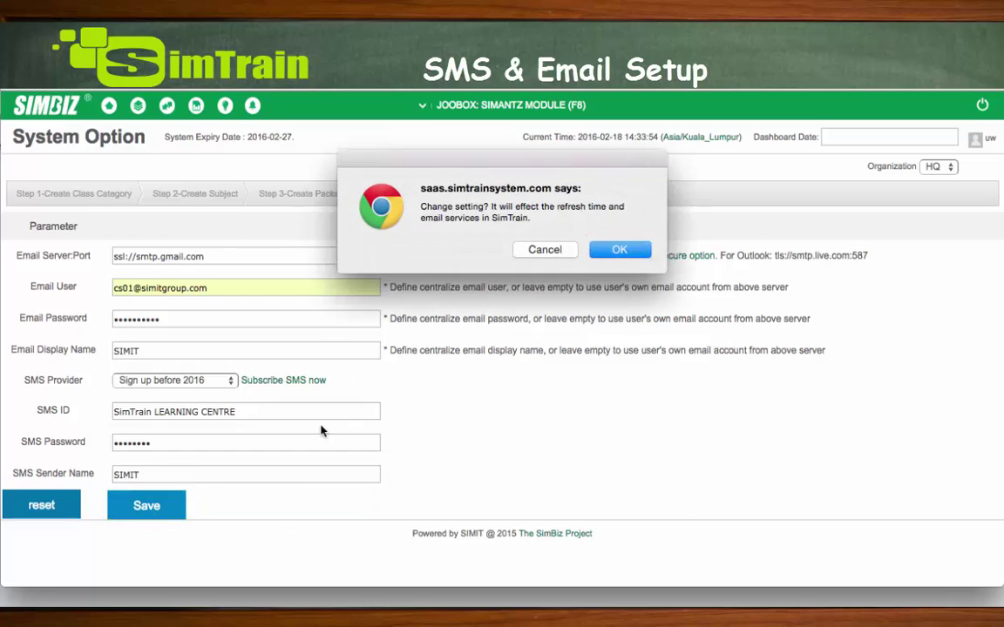
left_click(621, 250)
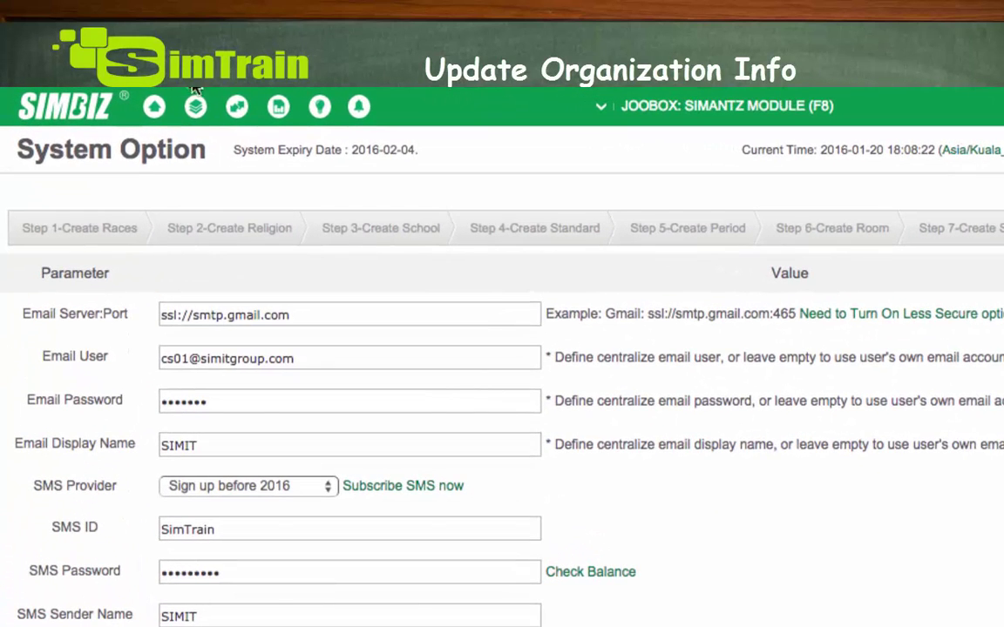
Open the HQ organization's record for editing from the list of organizations
left_click(197, 107)
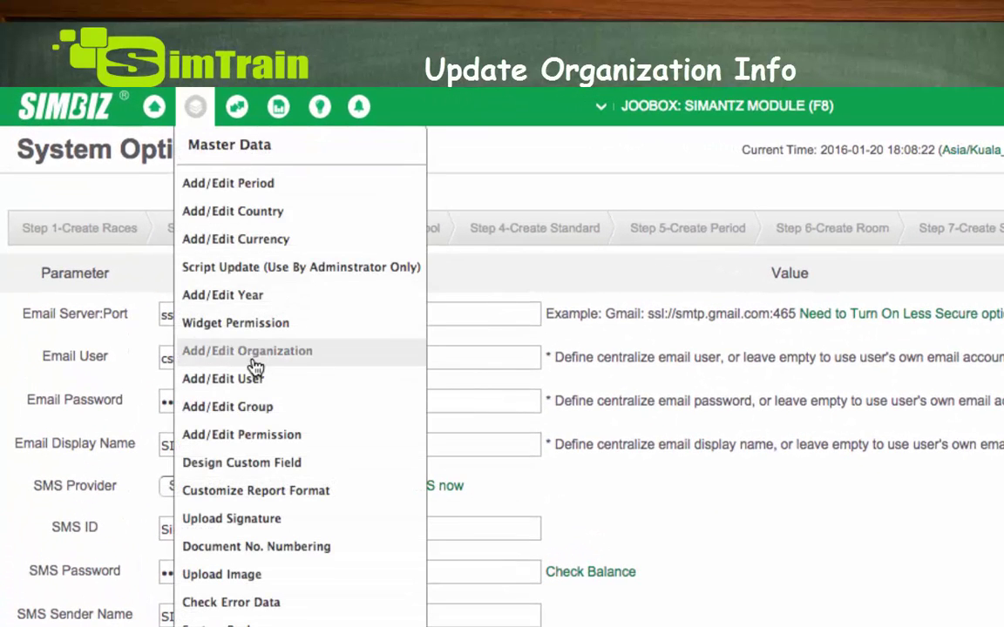
left_click(253, 355)
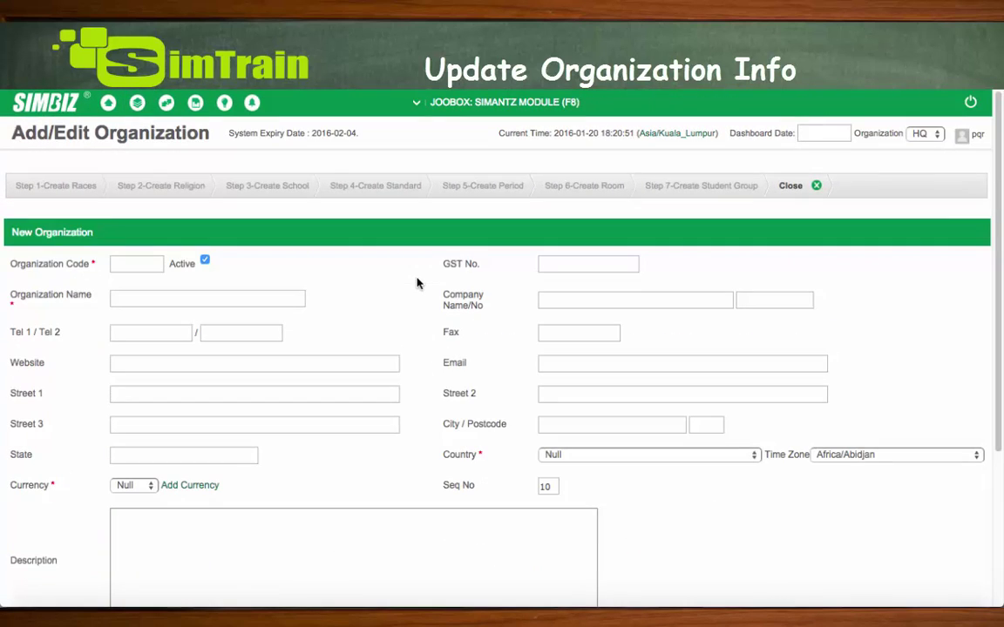
scroll(418, 283, "down", 1)
scroll(417, 284, "down", 3)
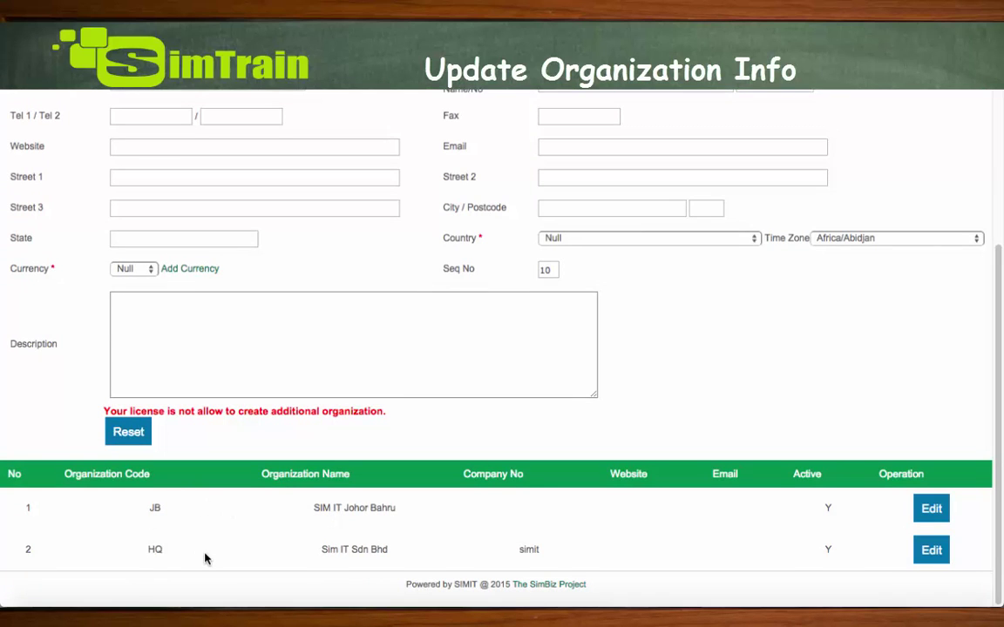
left_click(946, 561)
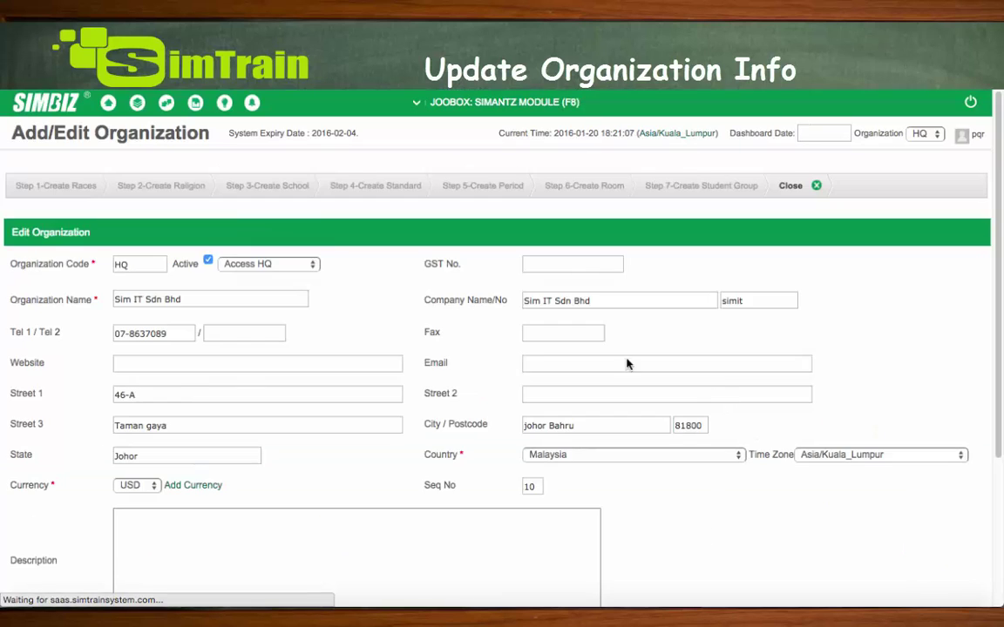
Clear the organization code and re-enter it as HQ
left_click(153, 177)
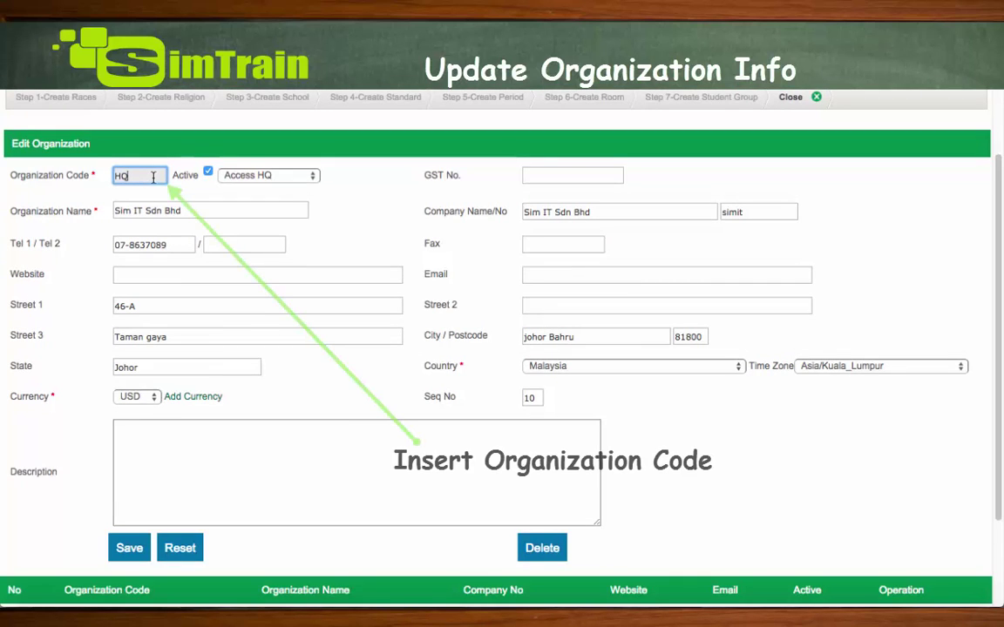
key("BackSpace")
key("BackSpace")
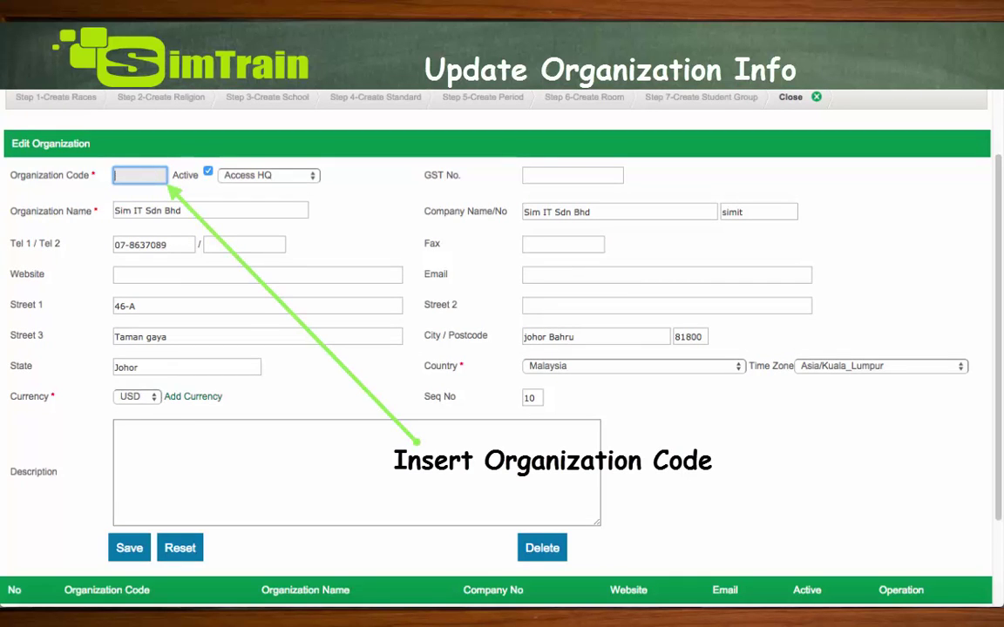
left_click(135, 176)
left_click(126, 195)
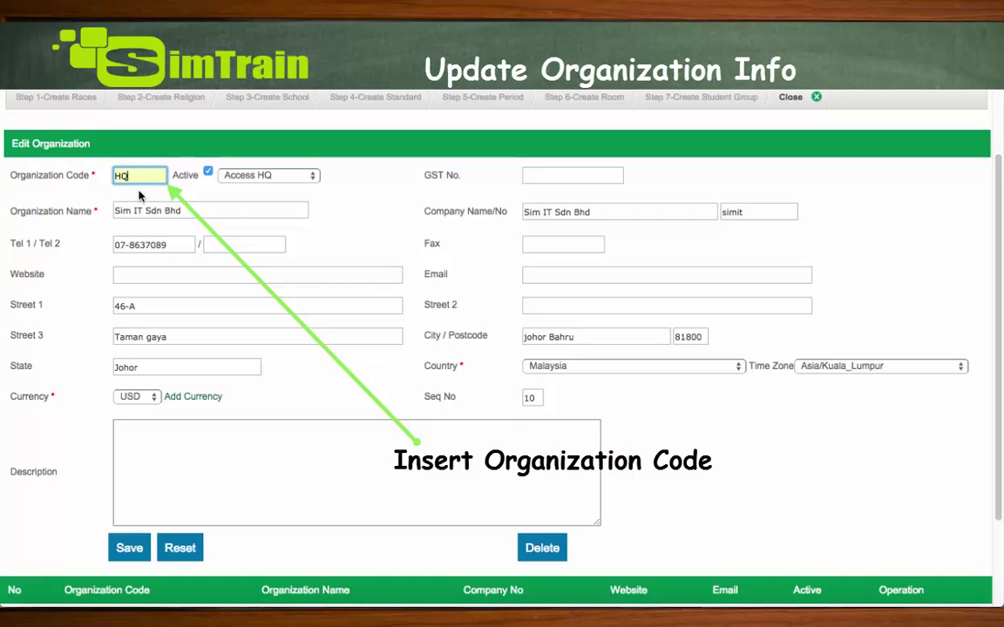
Switch the HQ organization's Active status off and back on
left_click(208, 173)
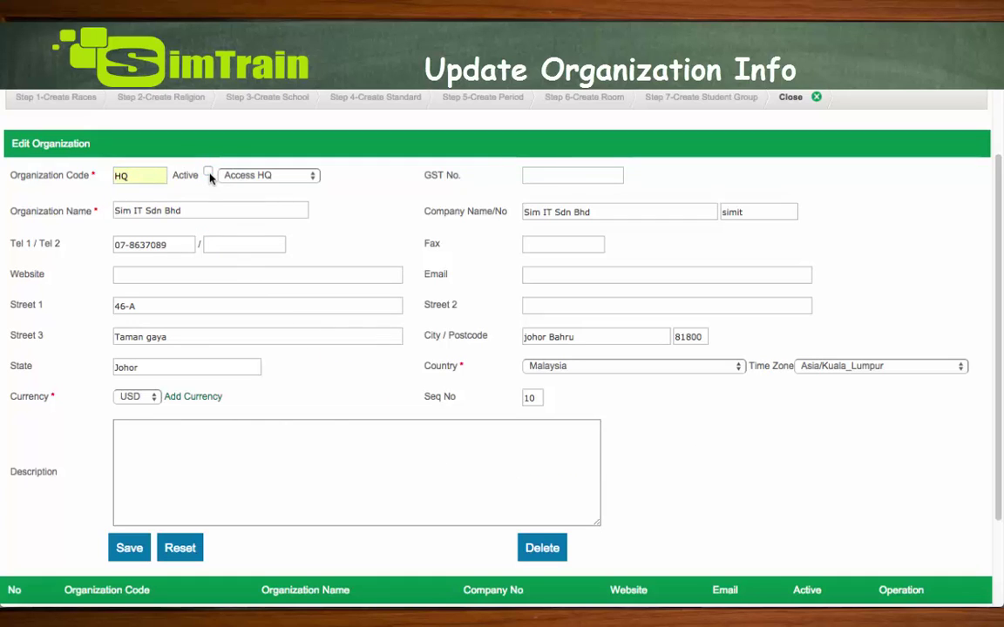
left_click(208, 173)
left_click(208, 174)
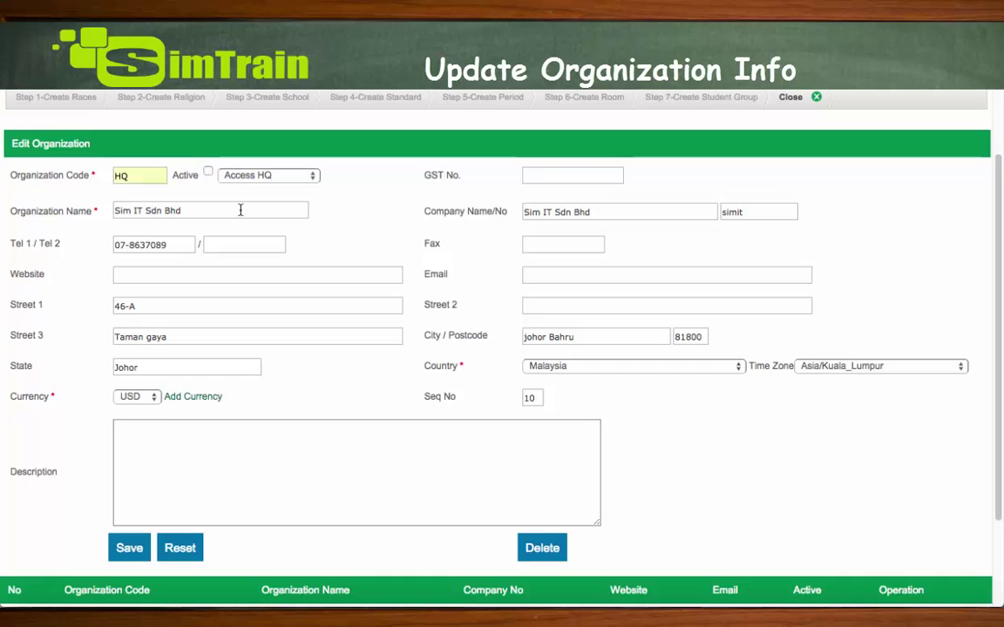
left_click(209, 173)
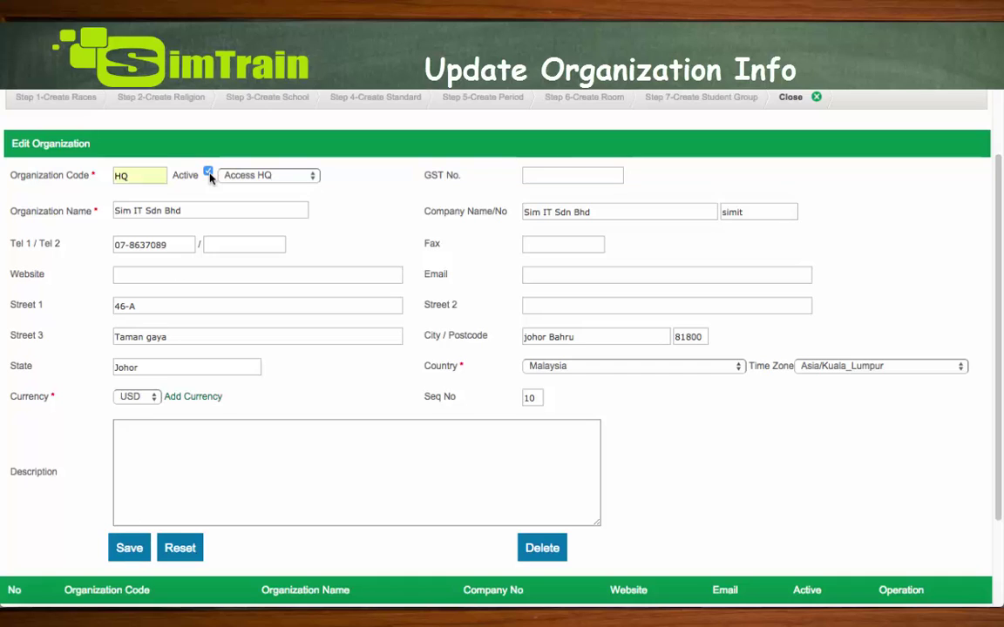
Set the user group allowed to access the HQ organization to Staff and save the record
left_click(261, 177)
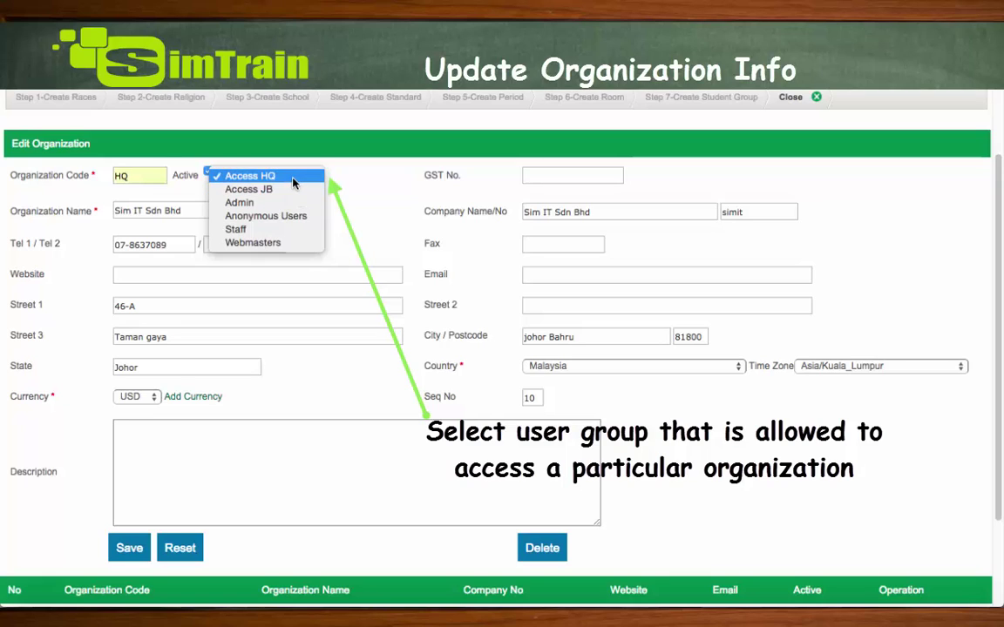
left_click(268, 229)
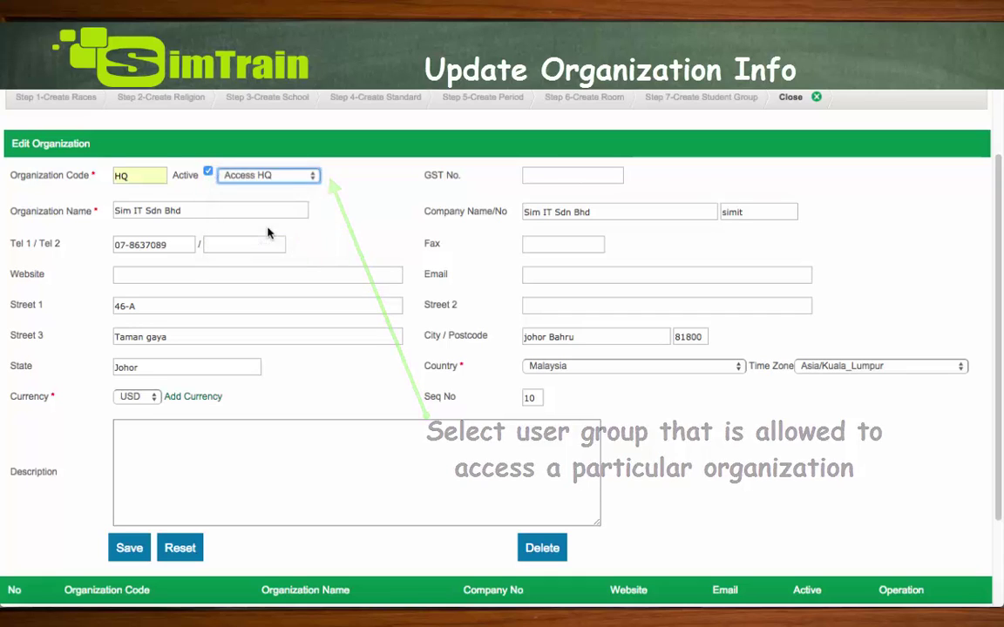
scroll(318, 340, "down", 1)
scroll(318, 340, "down", 3)
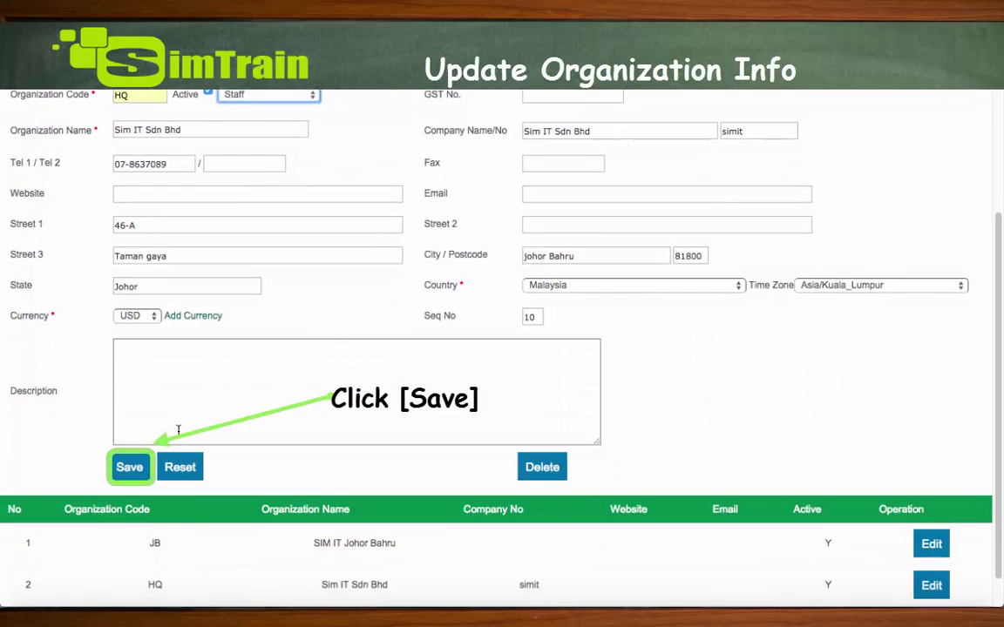
left_click(129, 468)
left_click(620, 244)
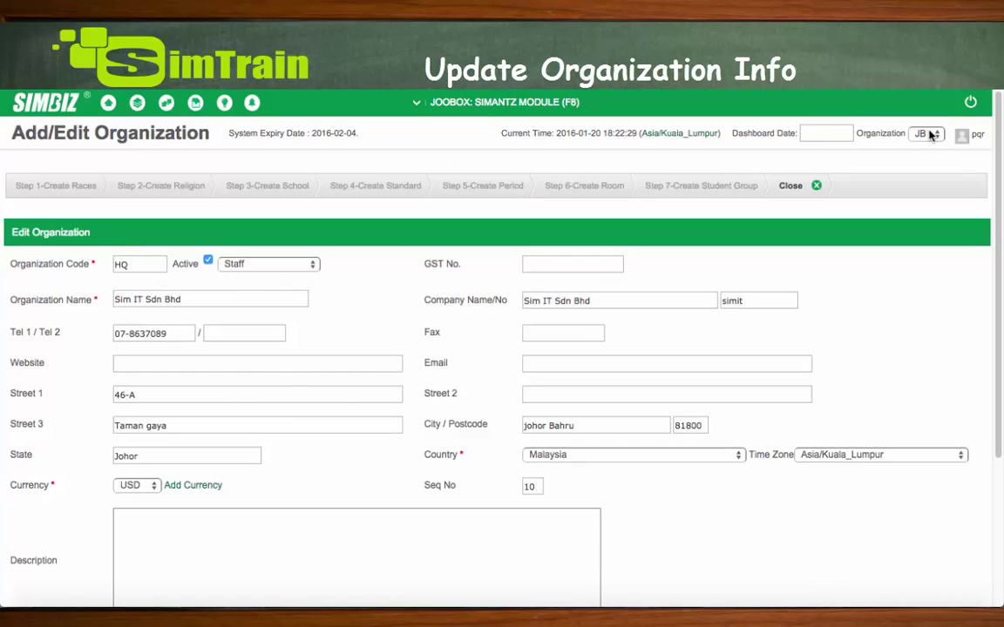
Check which organizations can be selected, set HQ's user group to Access HQ and save the record
left_click(930, 134)
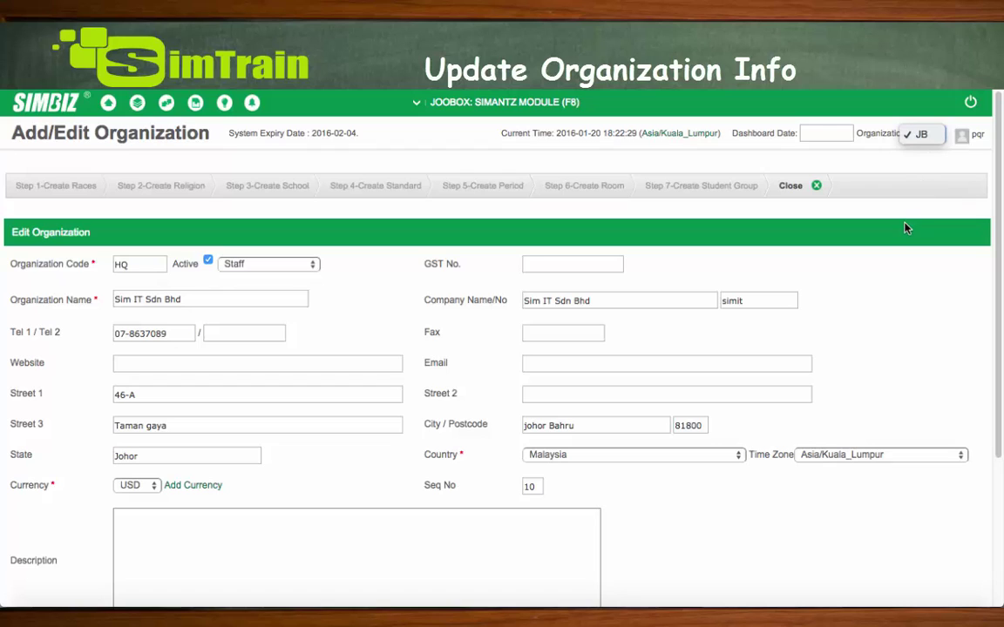
key("Escape")
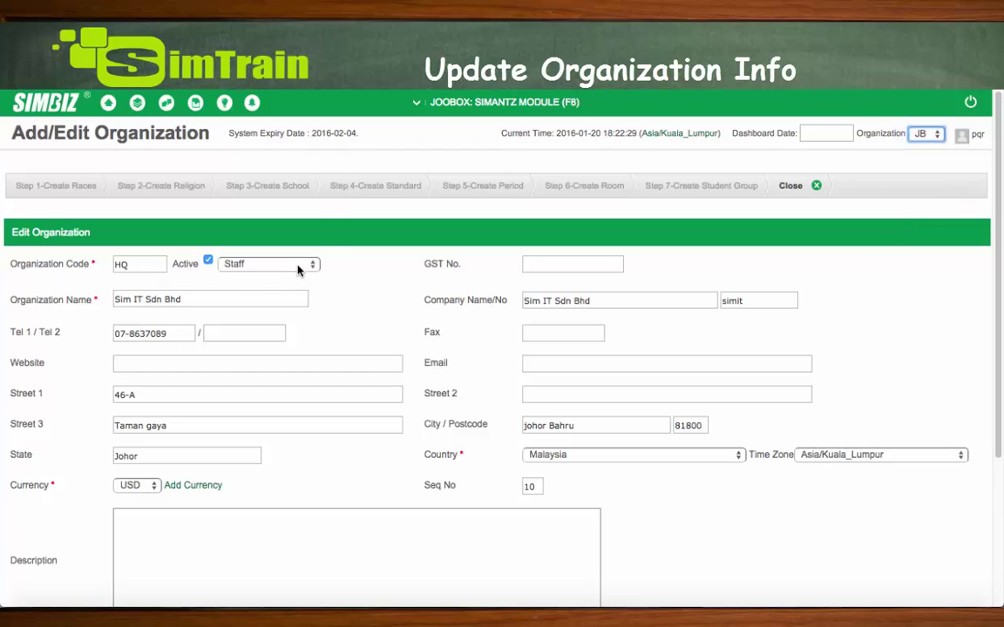
left_click(297, 270)
left_click(305, 215)
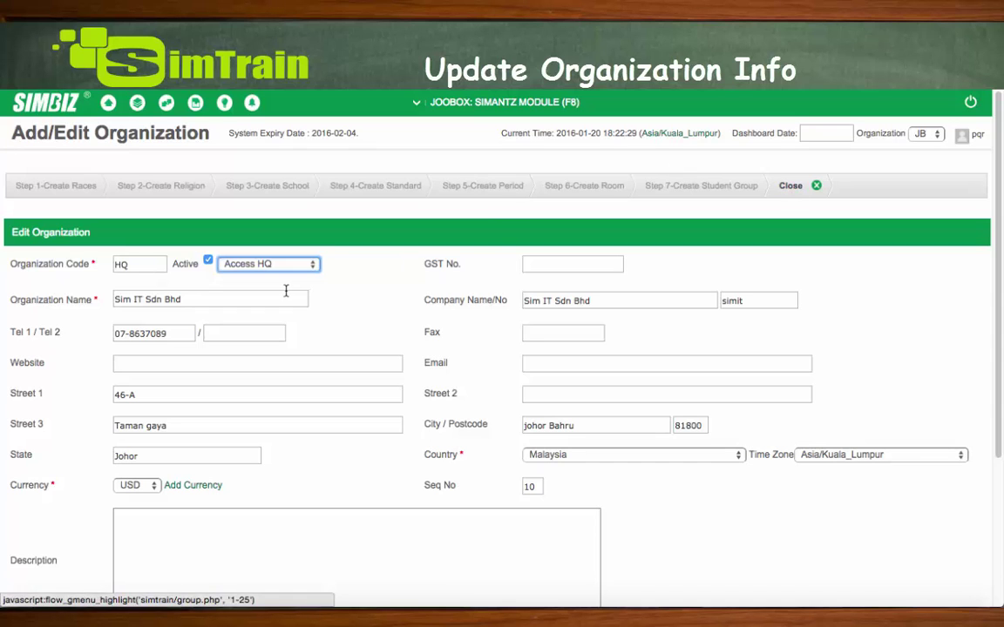
scroll(358, 302, "down", 5)
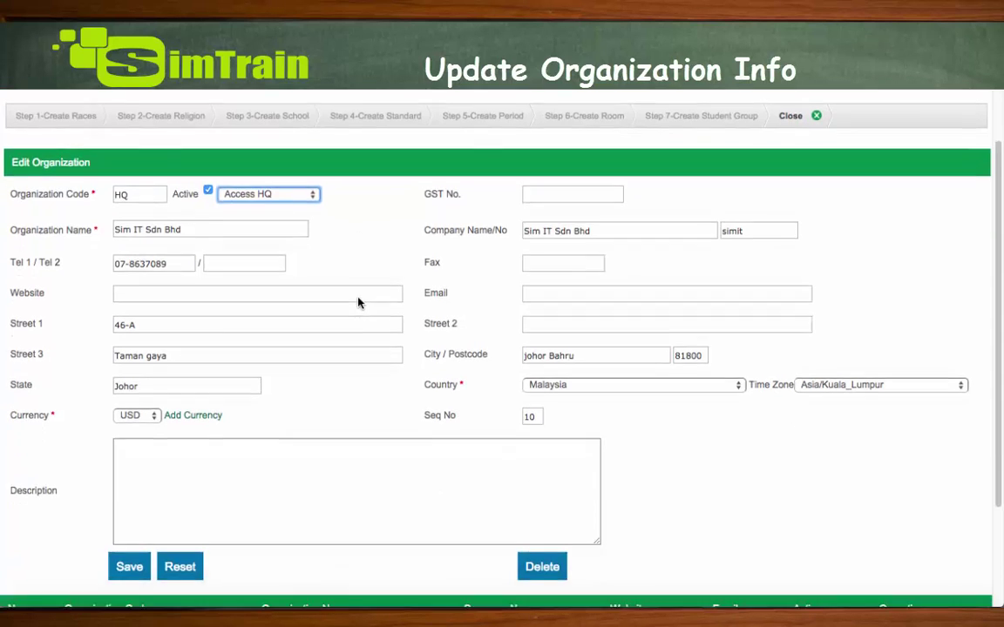
left_click(129, 447)
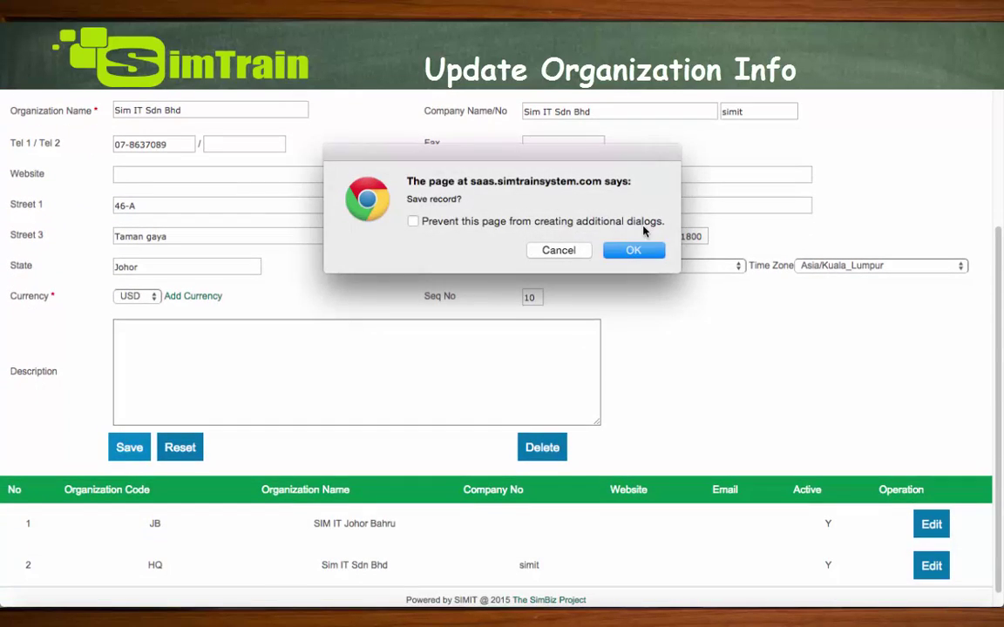
left_click(629, 250)
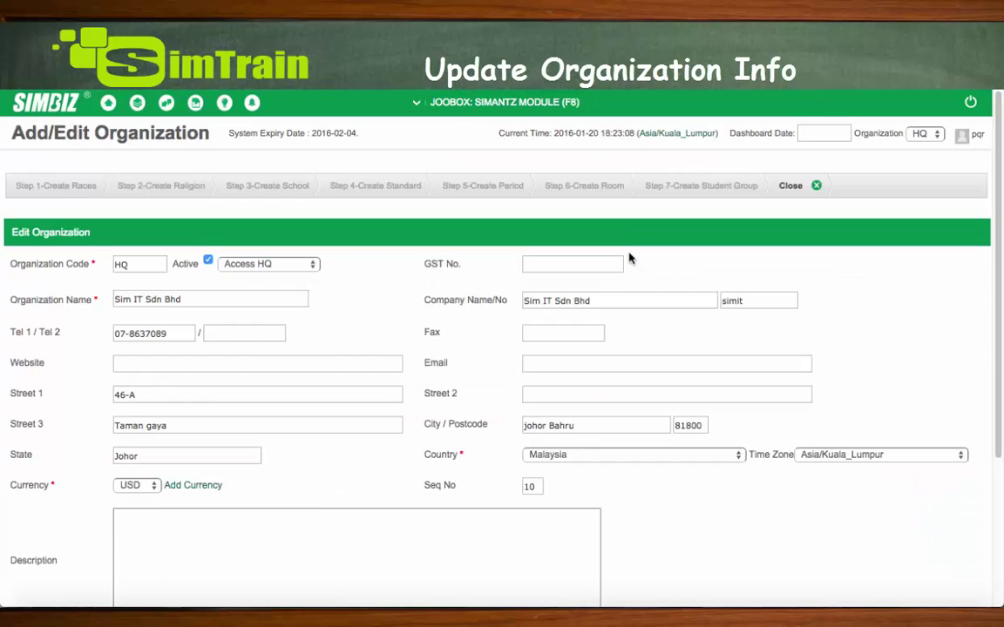
Enter the HQ organization's GST number and change its company number to simit123
left_click(582, 237)
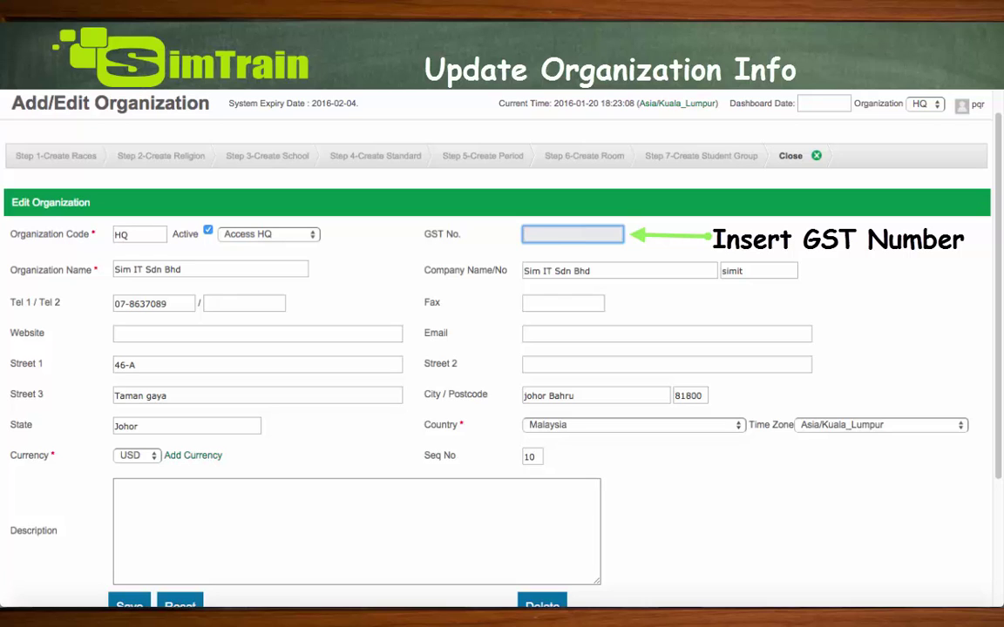
type("123456")
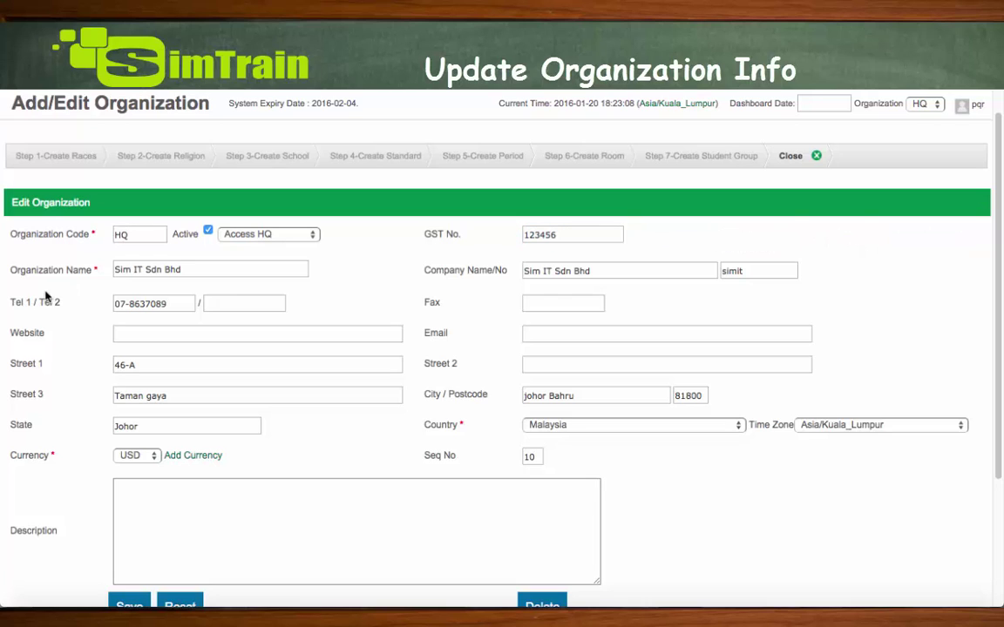
left_click(208, 269)
left_click(639, 271)
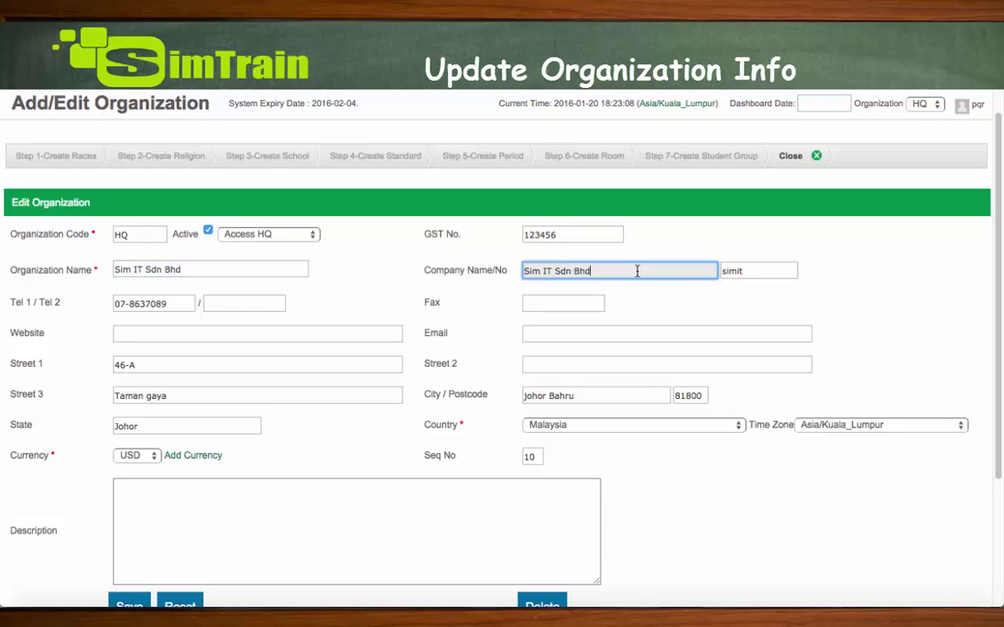
left_click(753, 271)
type("123")
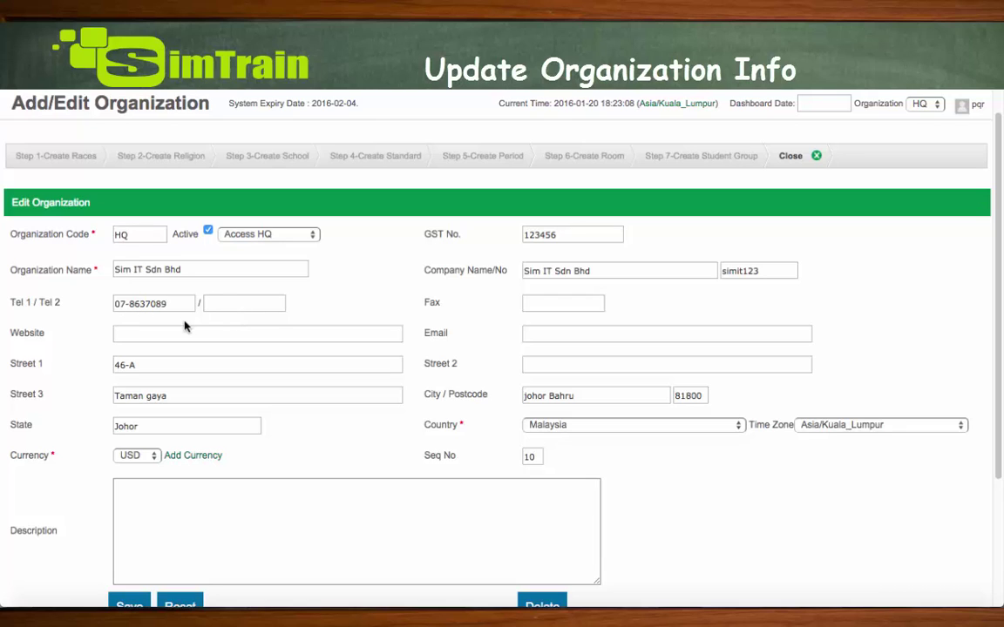
left_click(554, 303)
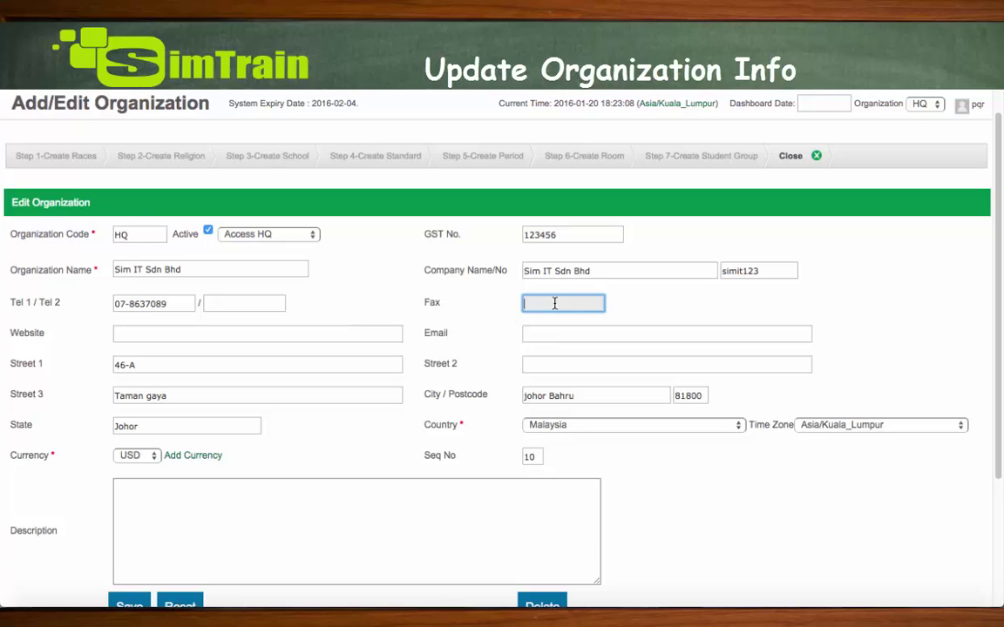
left_click(341, 333)
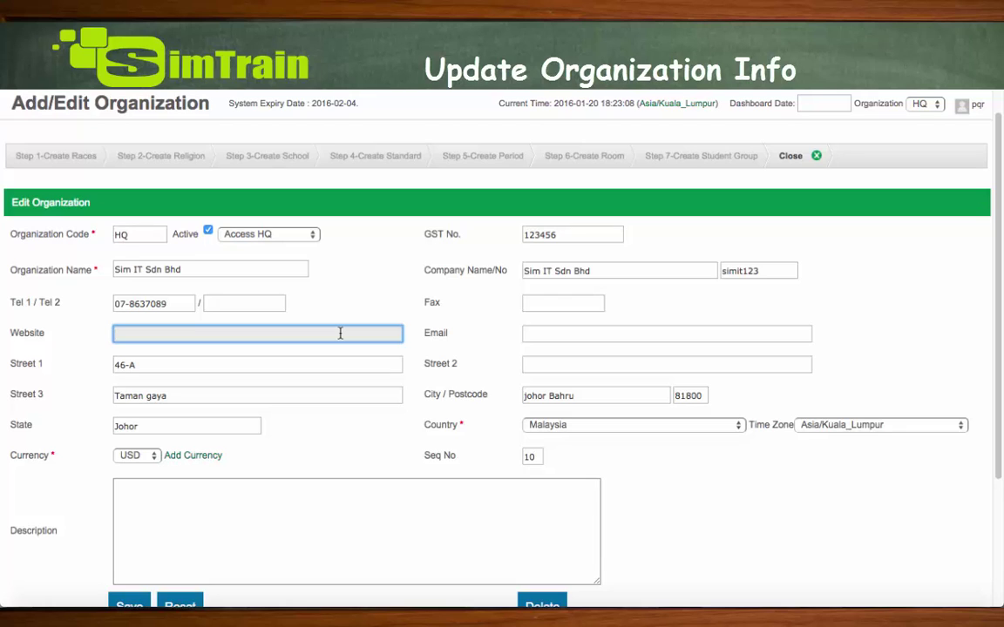
left_click(554, 334)
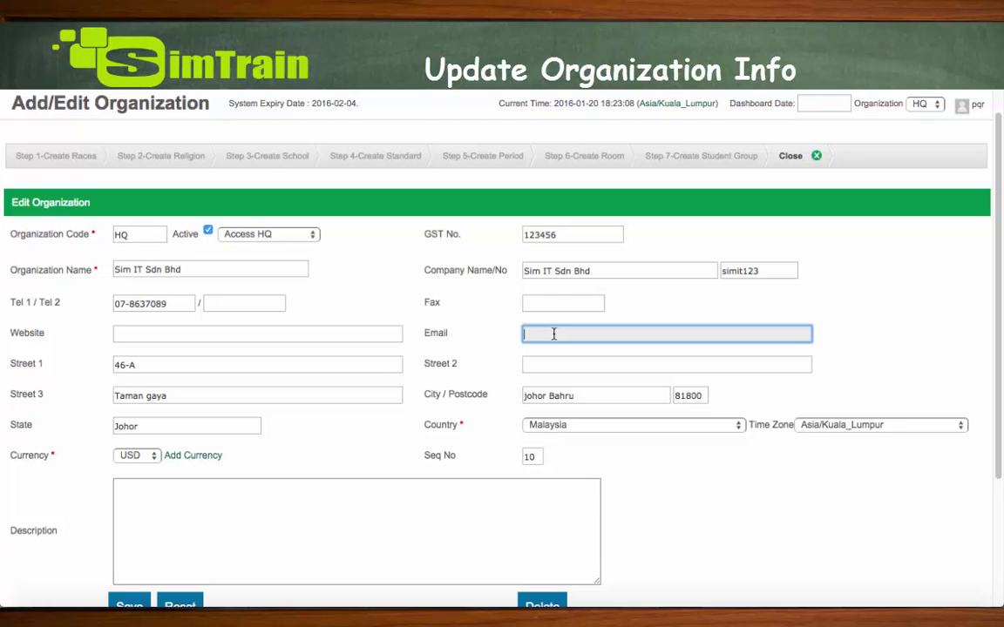
left_click(164, 366)
Replace the first letter of the organization's city name with a capital J
left_click(556, 400)
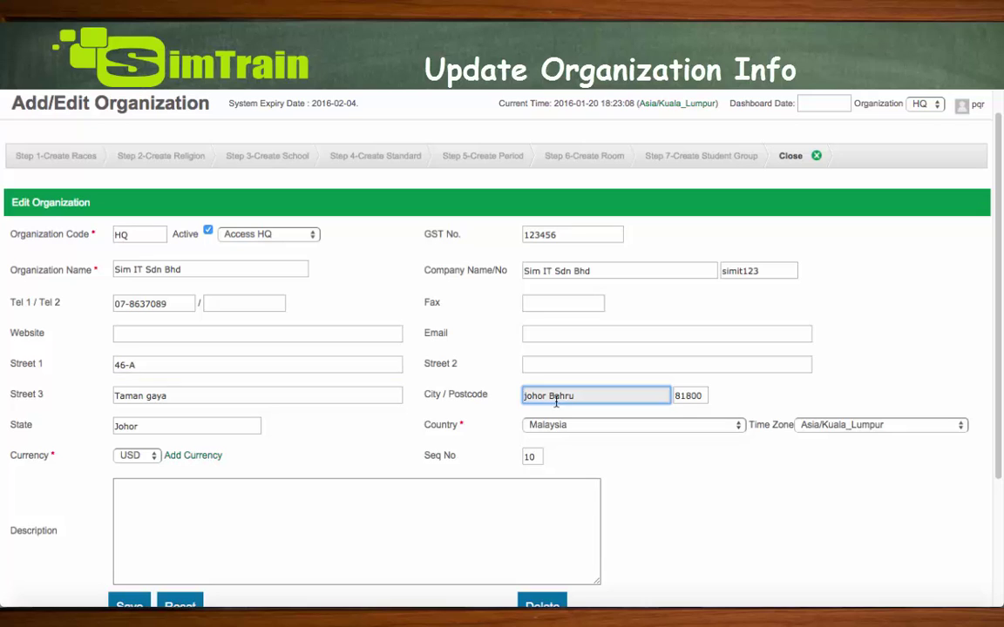
left_click(526, 399)
key("BackSpace")
type("J")
Check the country options for the HQ organization, keeping Malaysia, and select Asia/Kuala_Lumpur as its time zone
left_click(618, 436)
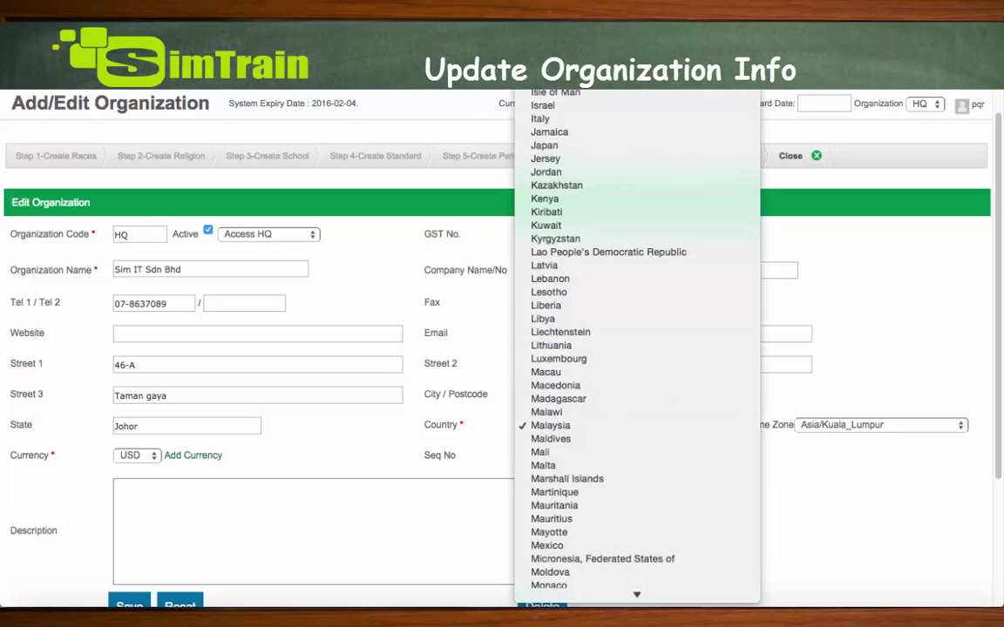
scroll(585, 531, "down", 3)
left_click(874, 340)
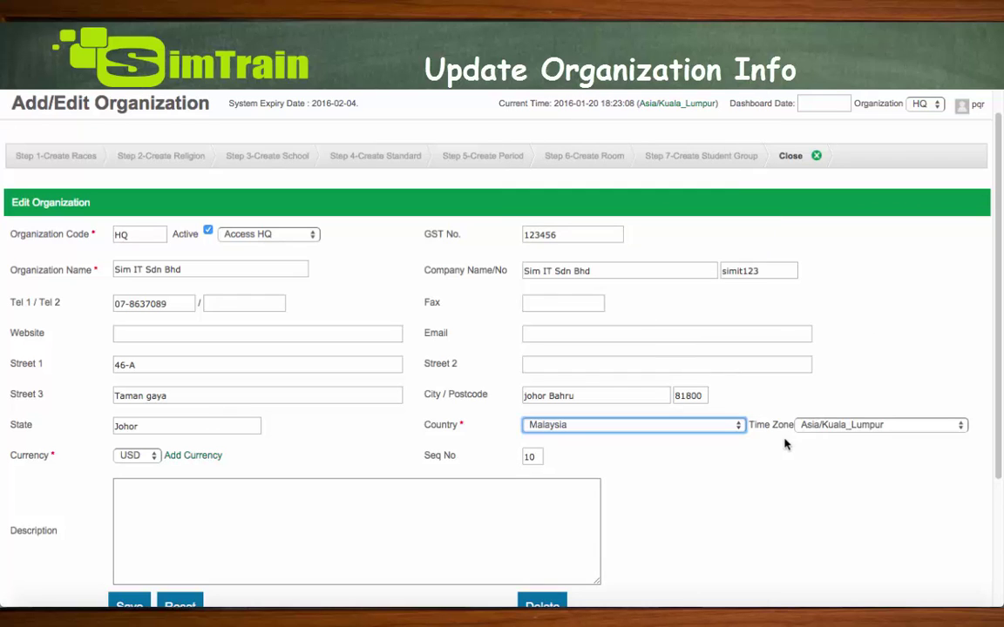
left_click(837, 427)
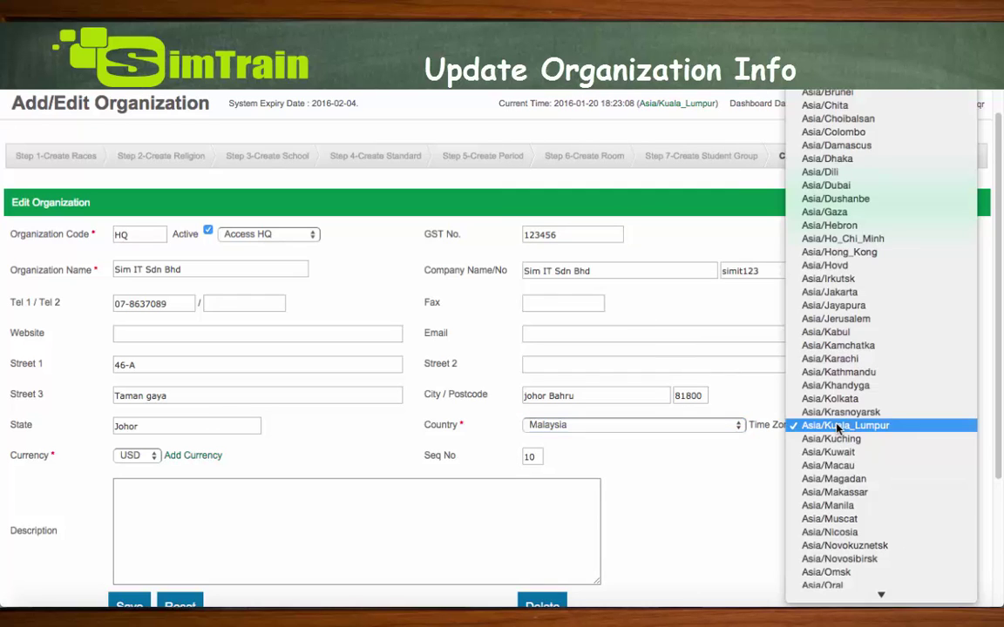
left_click(833, 420)
Save the HQ organization record with its description left blank and confirm the save
scroll(286, 472, "down", 1)
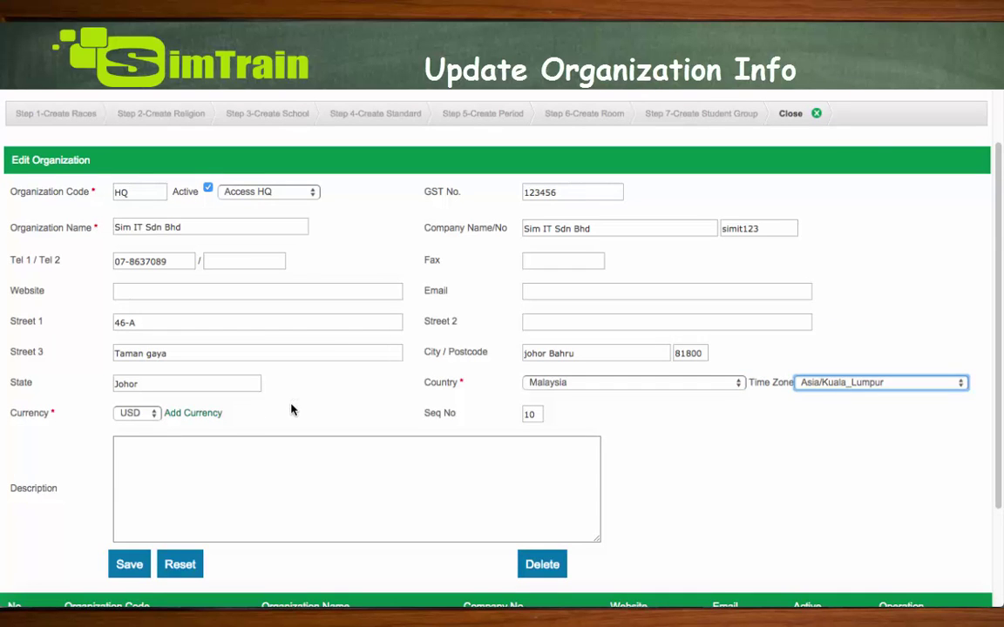
scroll(292, 409, "down", 1)
scroll(291, 410, "down", 1)
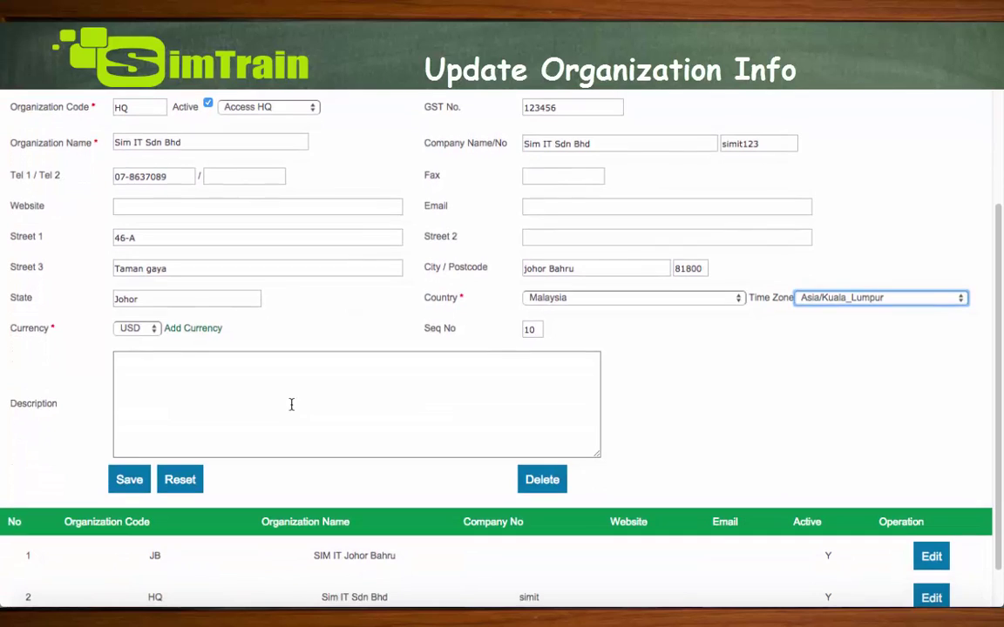
left_click(156, 377)
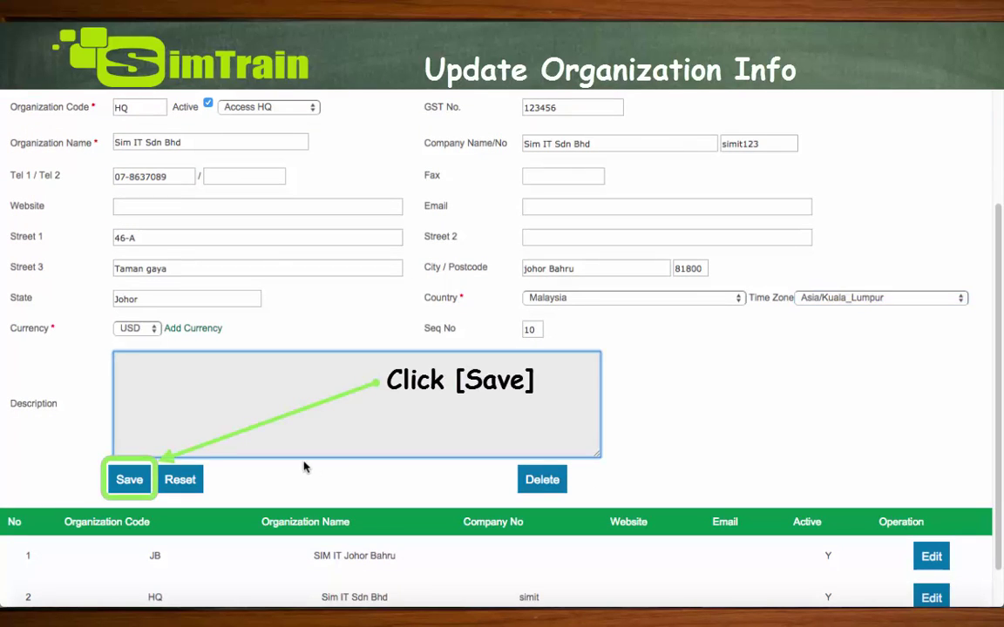
left_click(130, 482)
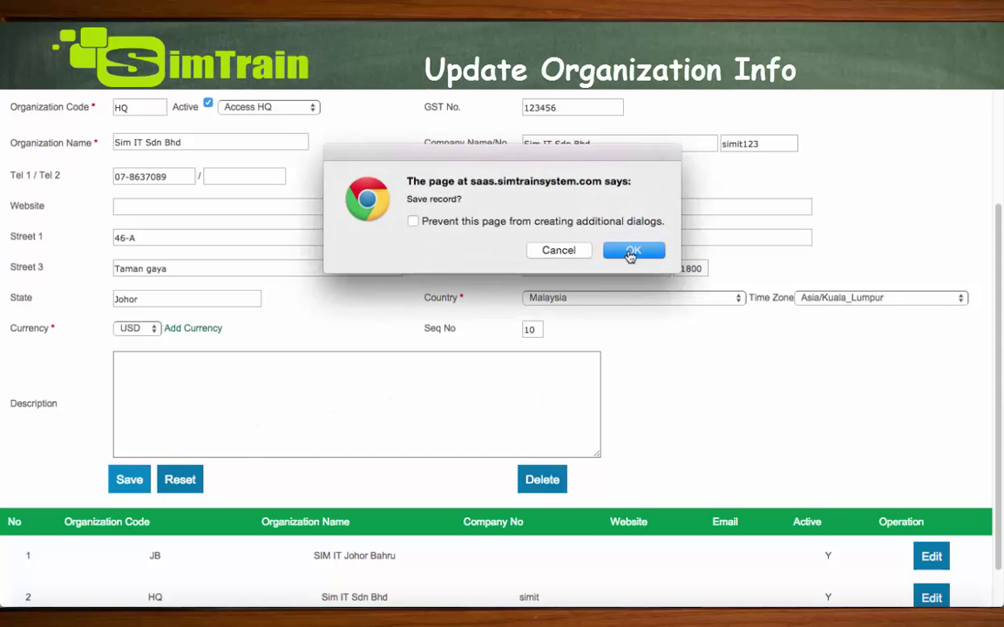
left_click(633, 252)
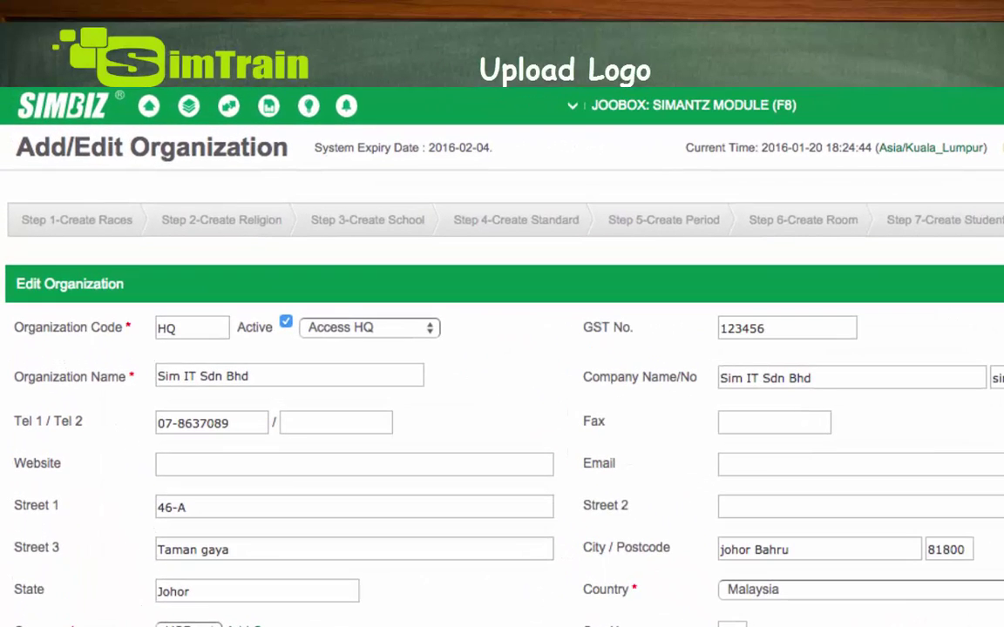
Open the Upload Image page and choose 20160114172501.jpg as the default cross-organization receipt and payslip logo
left_click(192, 106)
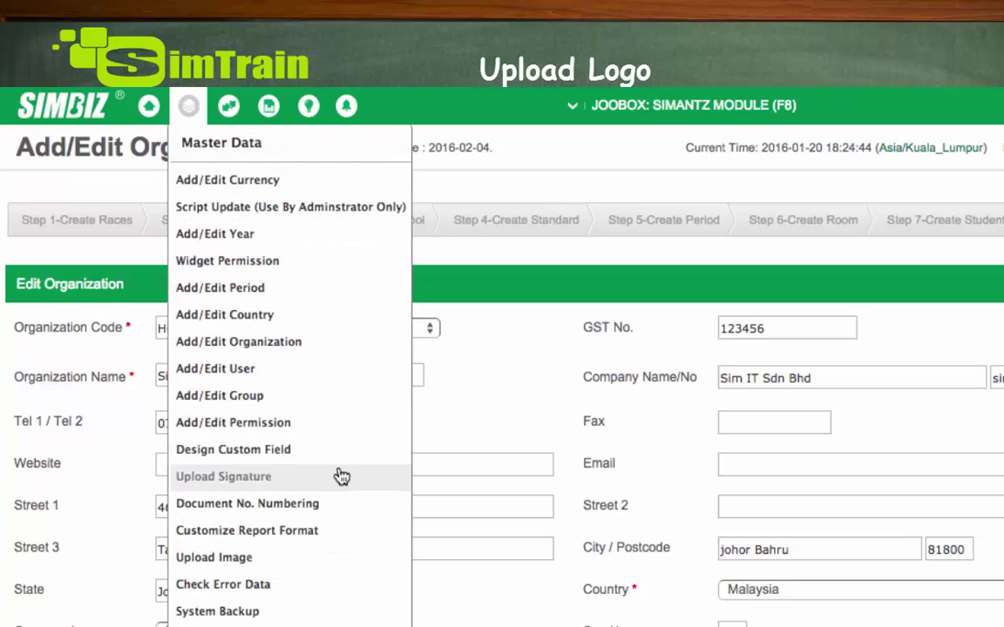
left_click(318, 556)
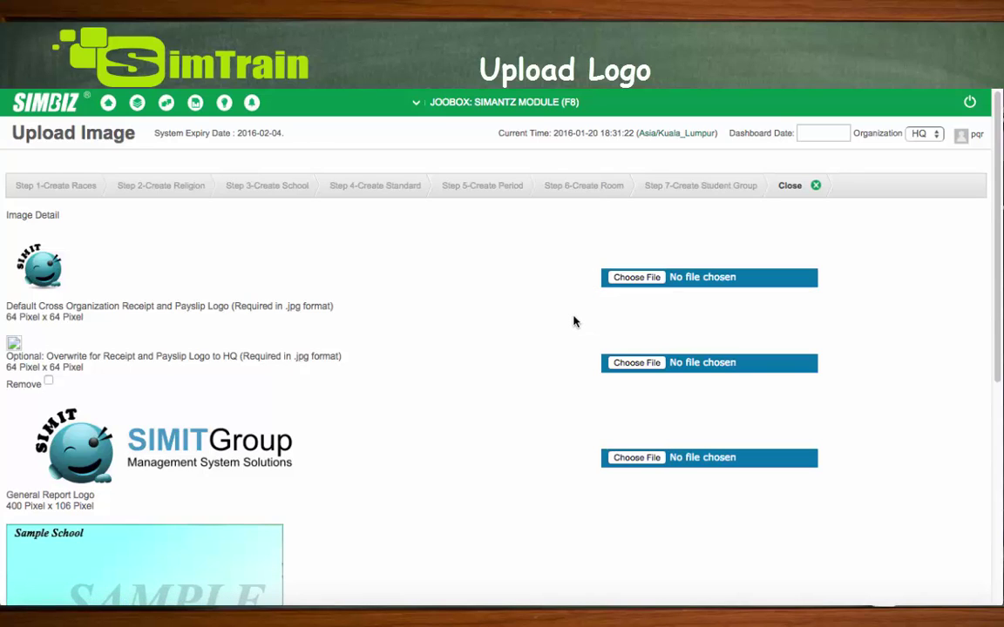
left_click(642, 279)
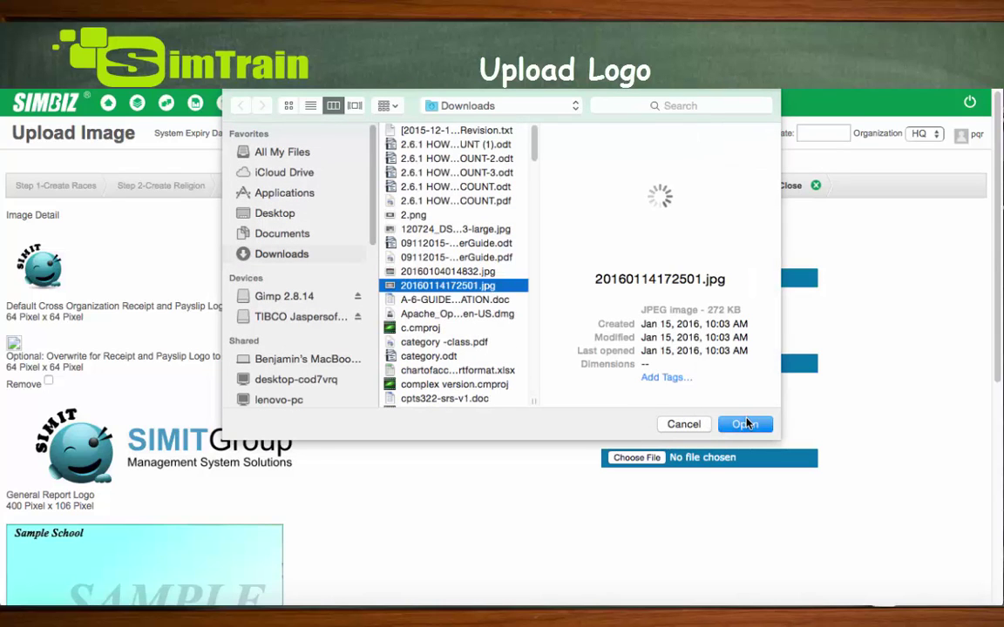
left_click(746, 424)
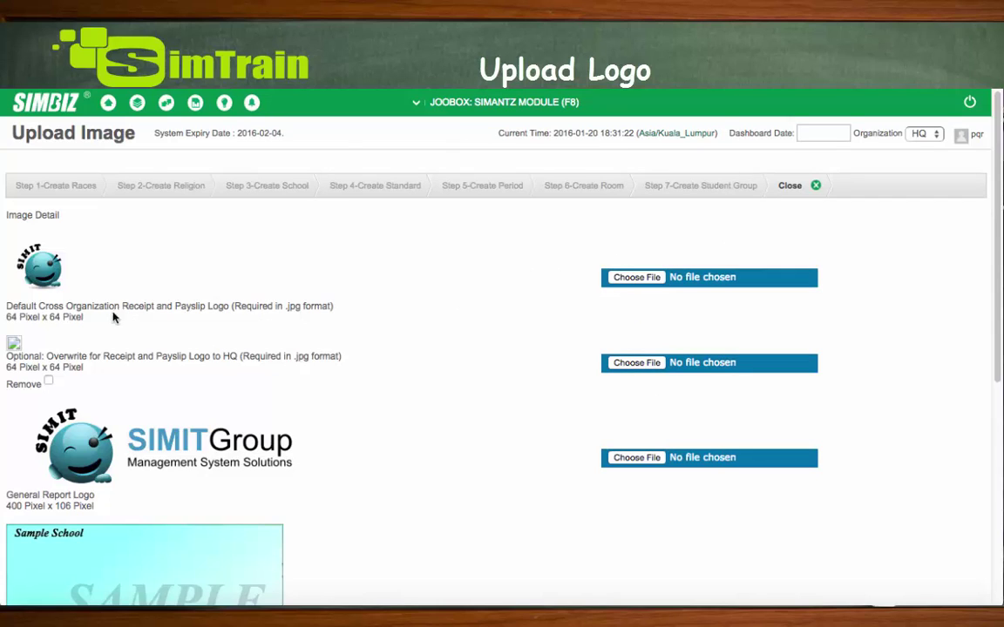
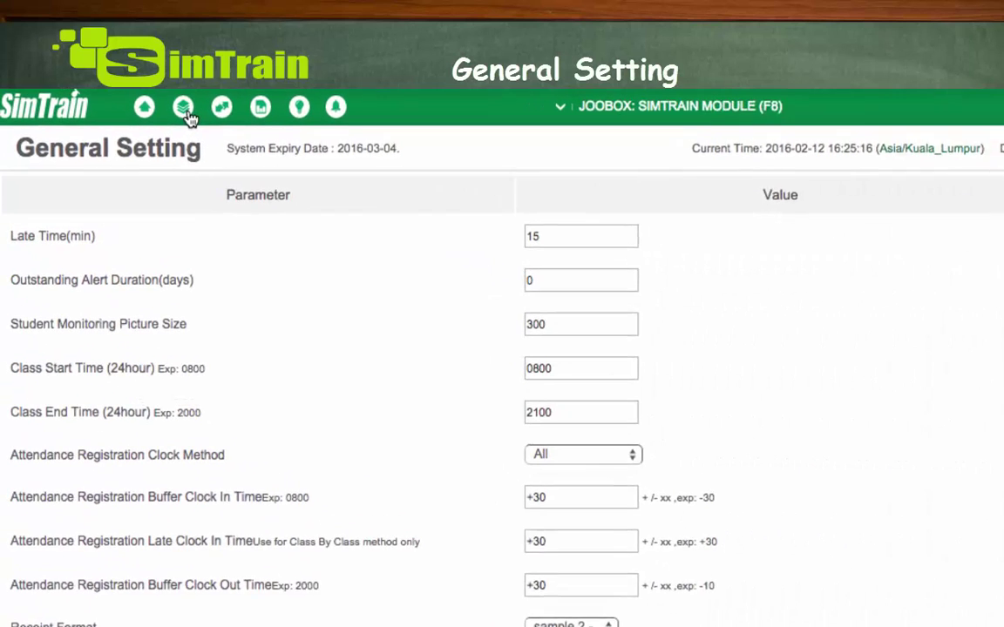
Open the General Setting page from the primary master data
left_click(190, 107)
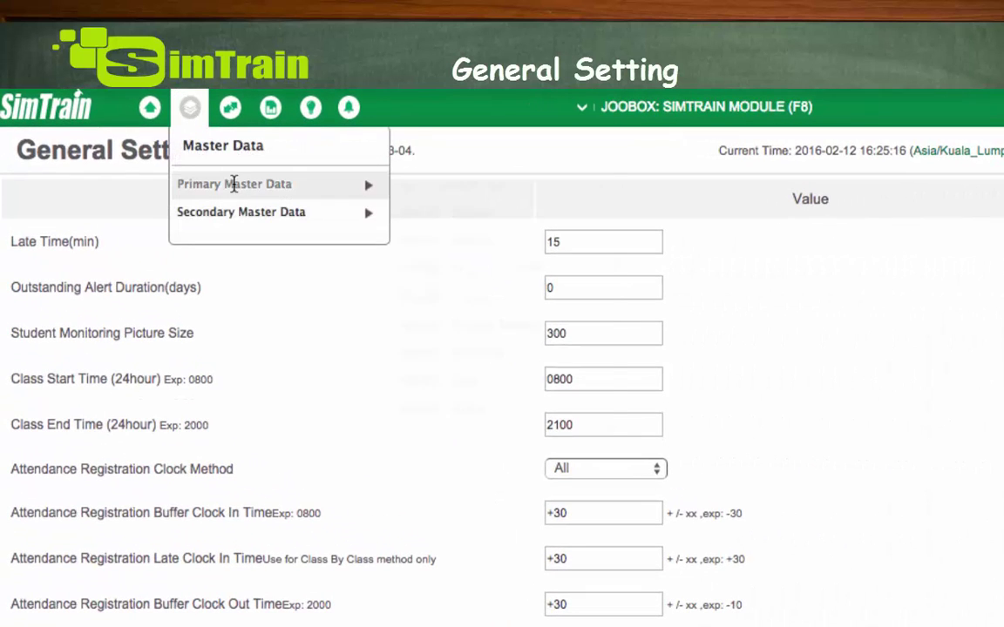
mouse_move(351, 215)
mouse_move(358, 184)
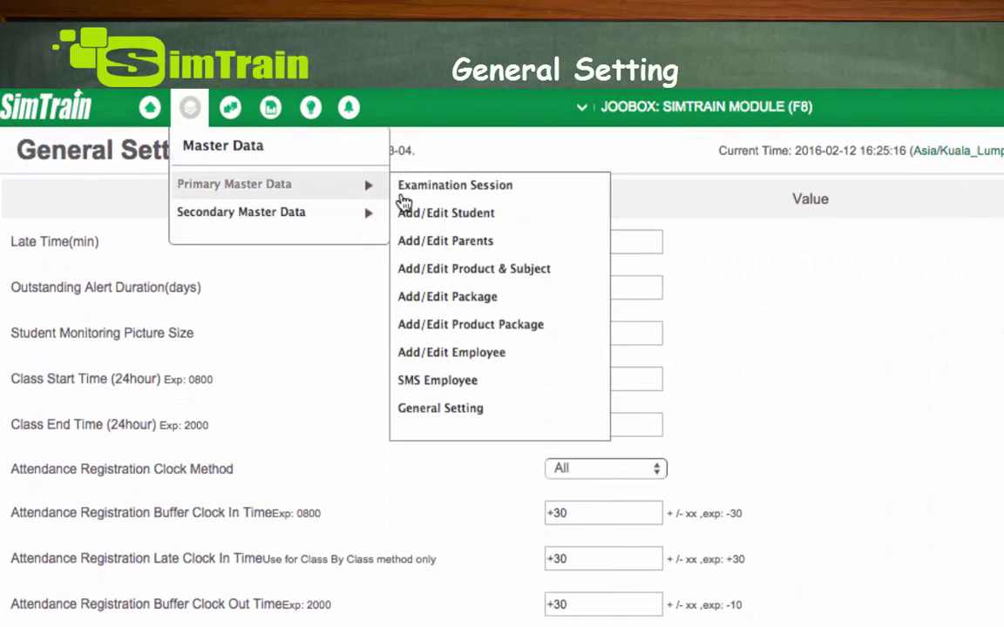
left_click(433, 410)
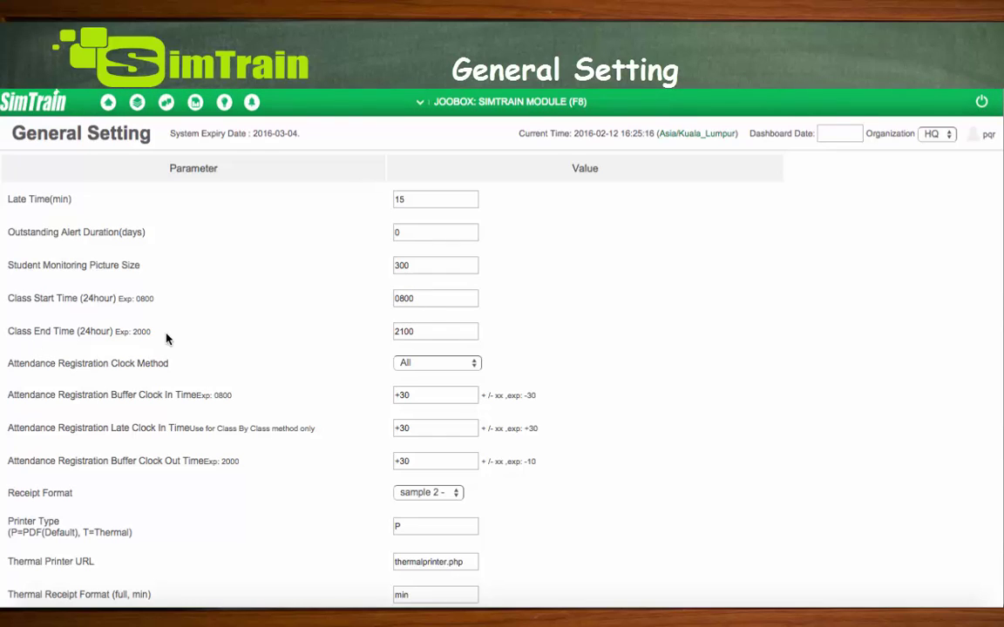
Check the choices for the Attendance Registration Clock Method and select All
scroll(347, 372, "down", 2)
left_click(455, 284)
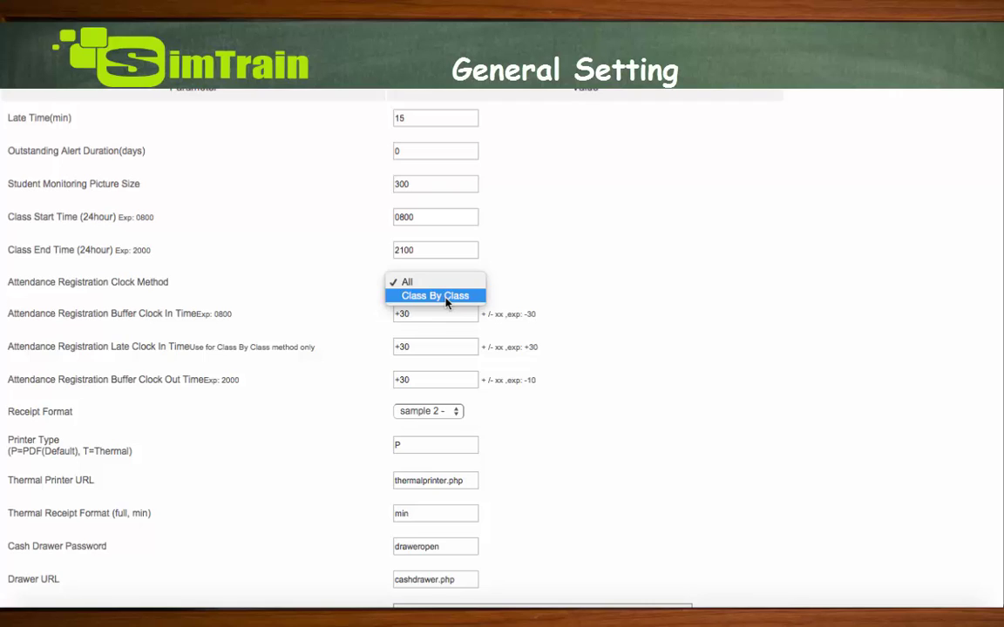
left_click(408, 284)
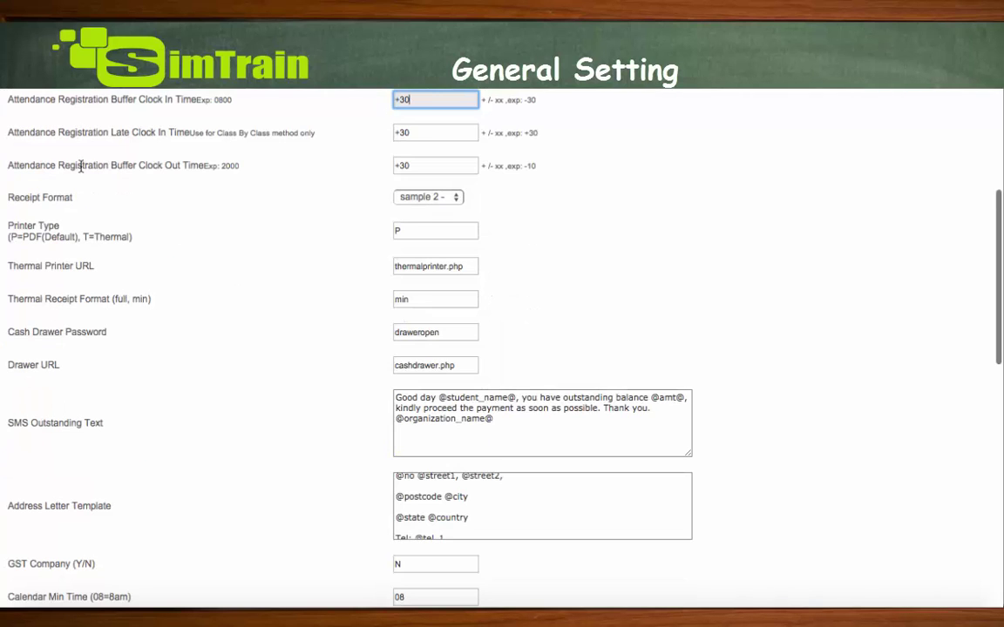
Review the attendance buffer, receipt, printer, cash drawer, SMS text, address template and calendar parameters in General Setting
scroll(48, 209, "down", 1)
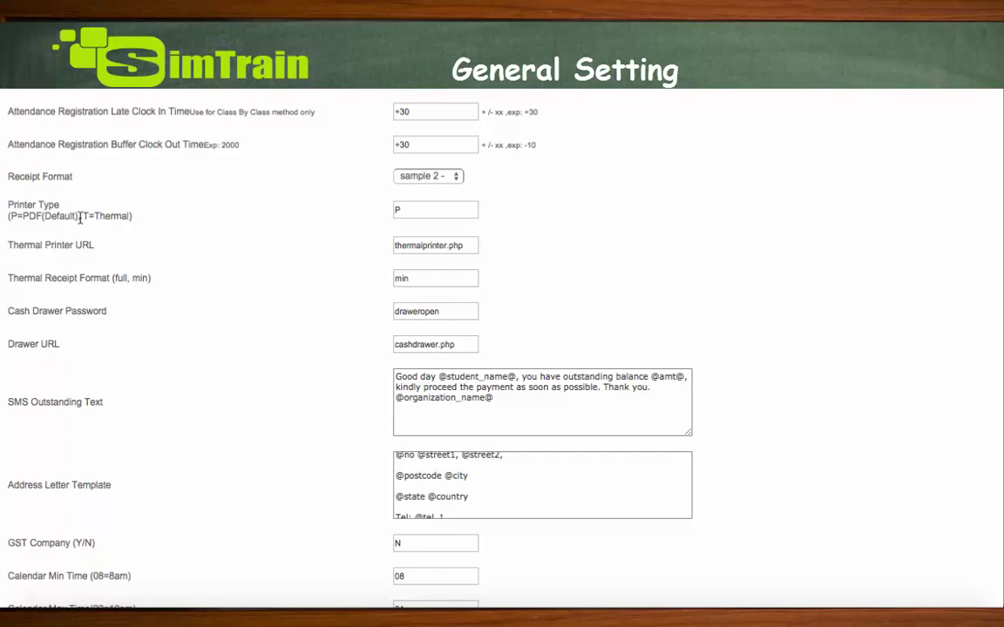
scroll(181, 248, "down", 3)
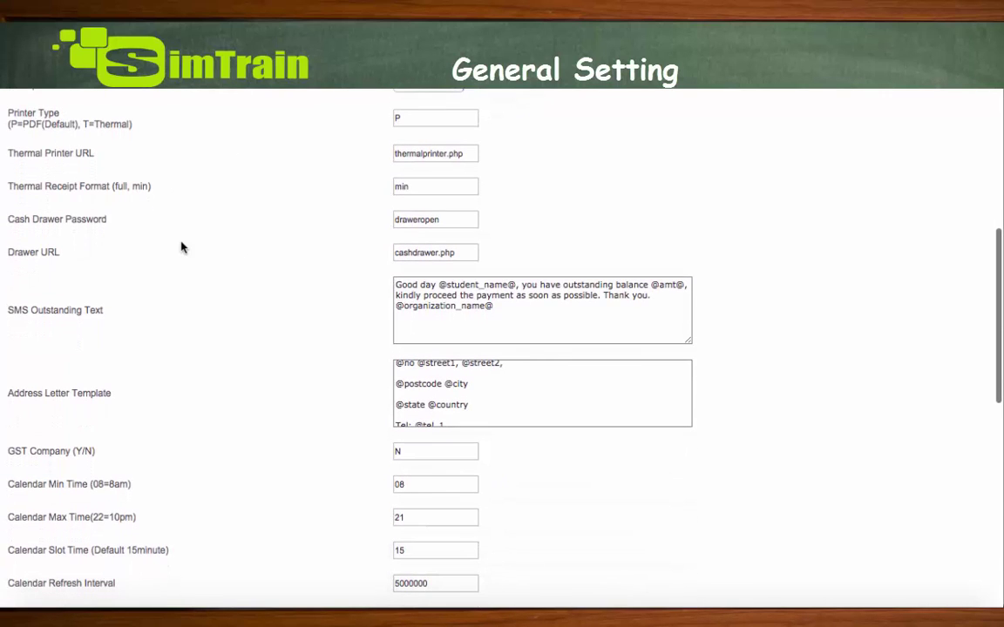
scroll(101, 216, "down", 4)
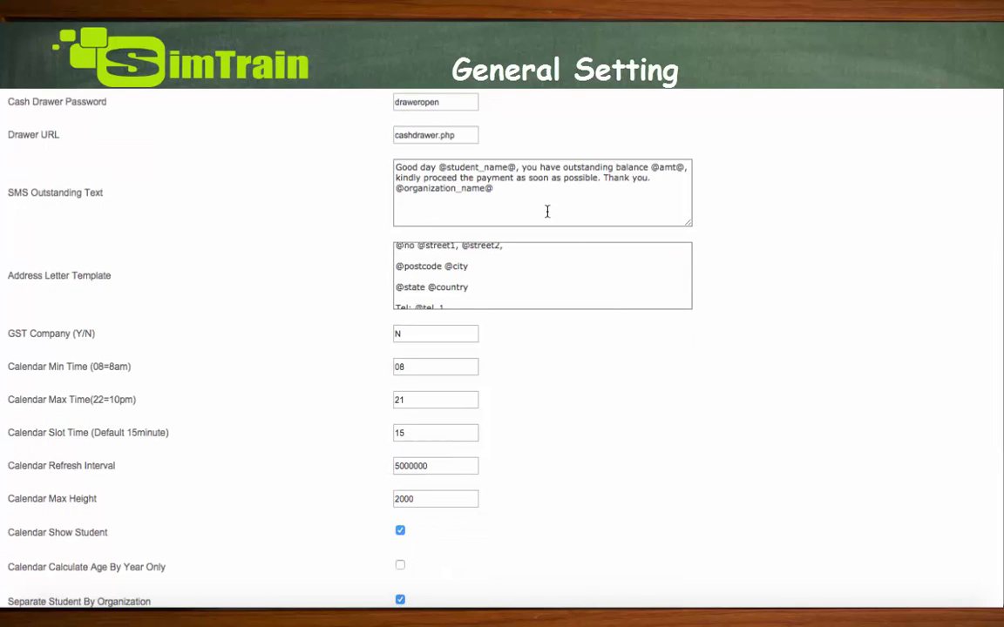
scroll(515, 224, "down", 3)
scroll(515, 225, "down", 2)
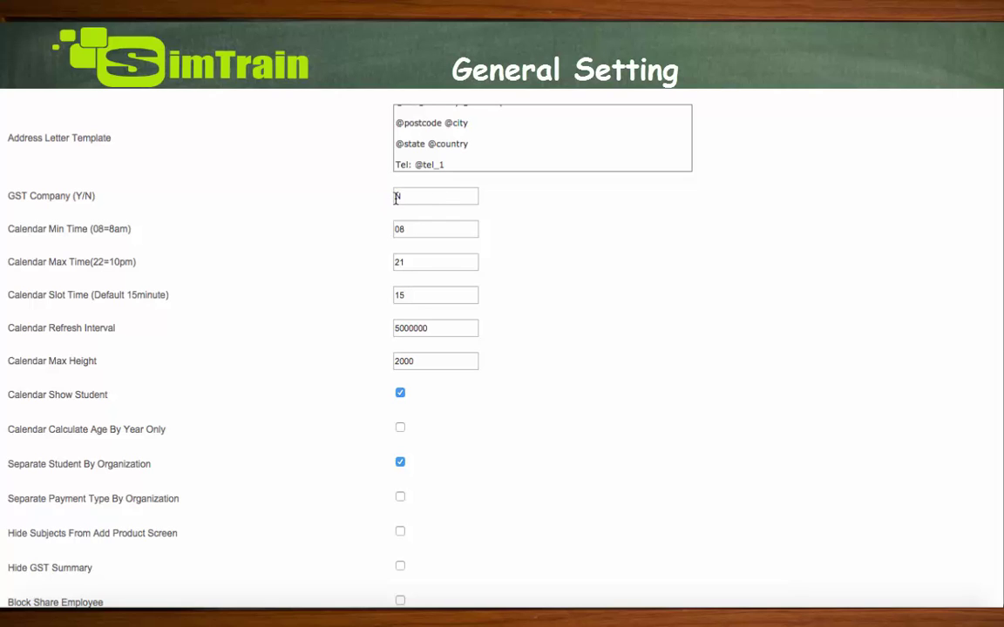
scroll(380, 211, "down", 2)
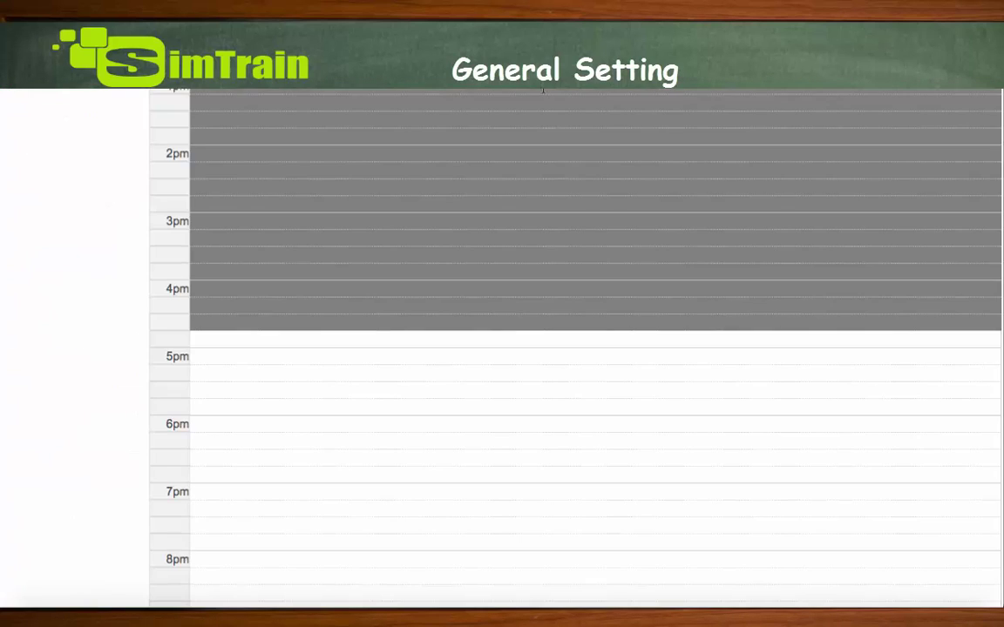
Examine the time range and the slot intervals between 8am and 9am in the class calendar's resource view
scroll(377, 338, "down", 3)
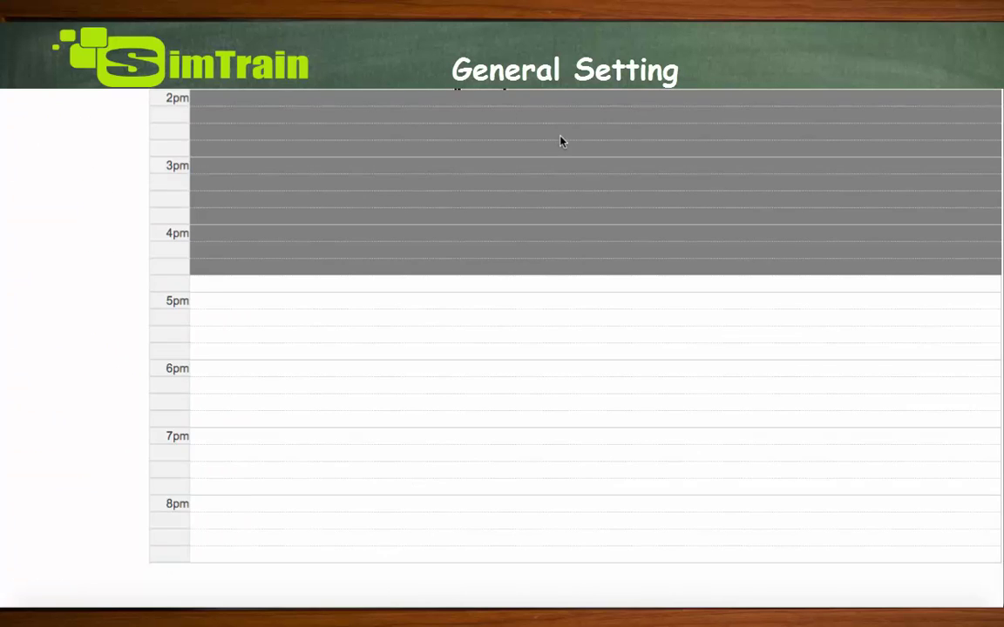
scroll(561, 141, "up", 10)
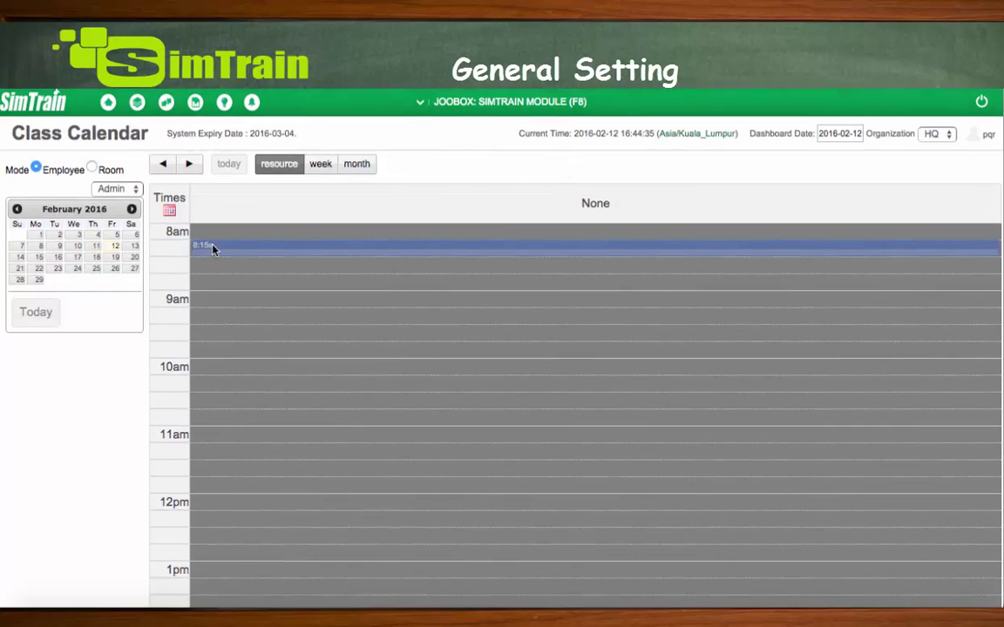
left_click(173, 236)
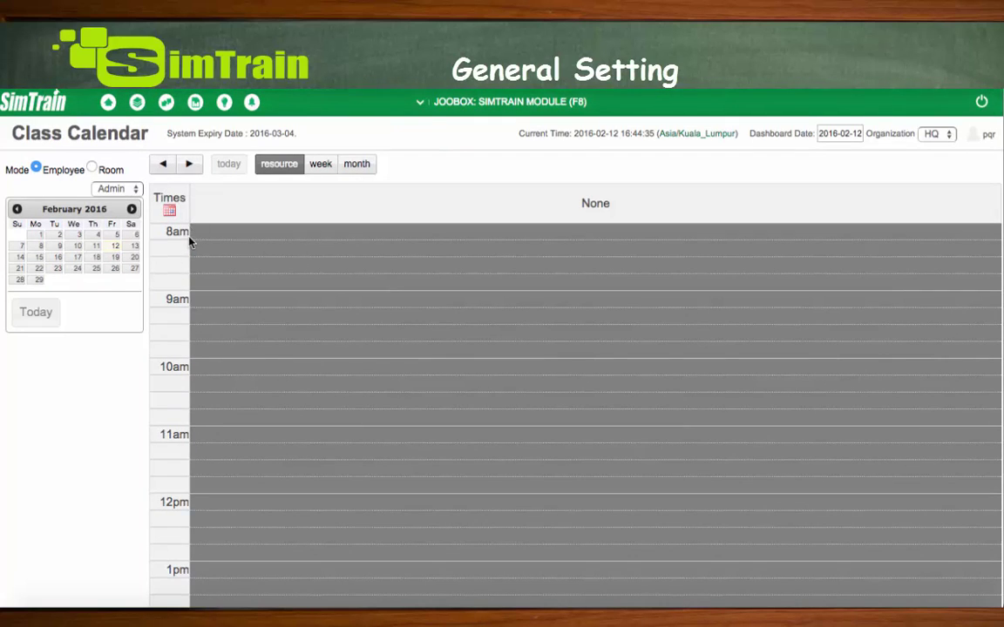
left_click(213, 248)
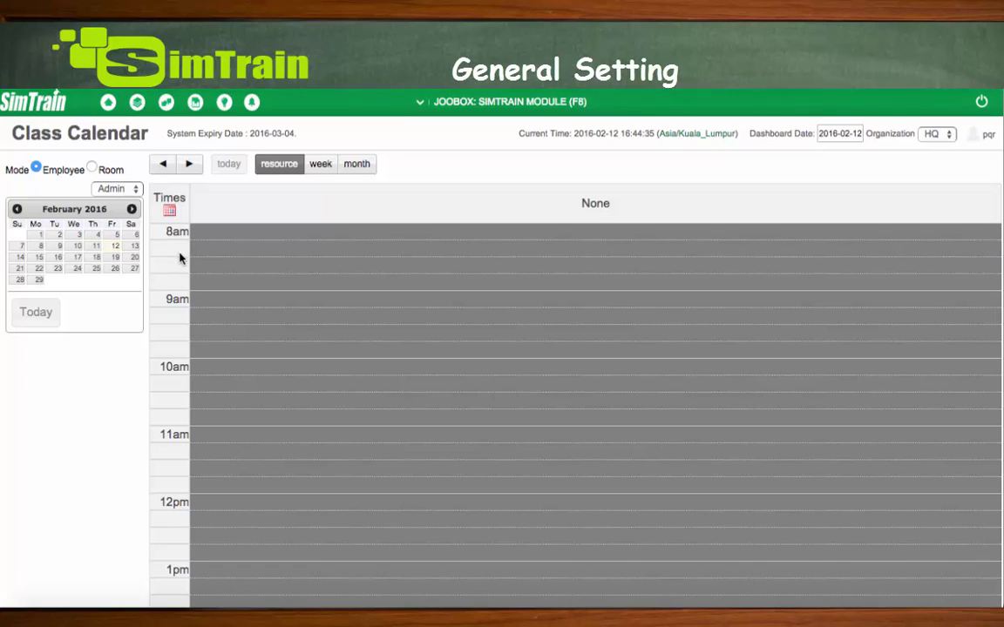
left_click(190, 263)
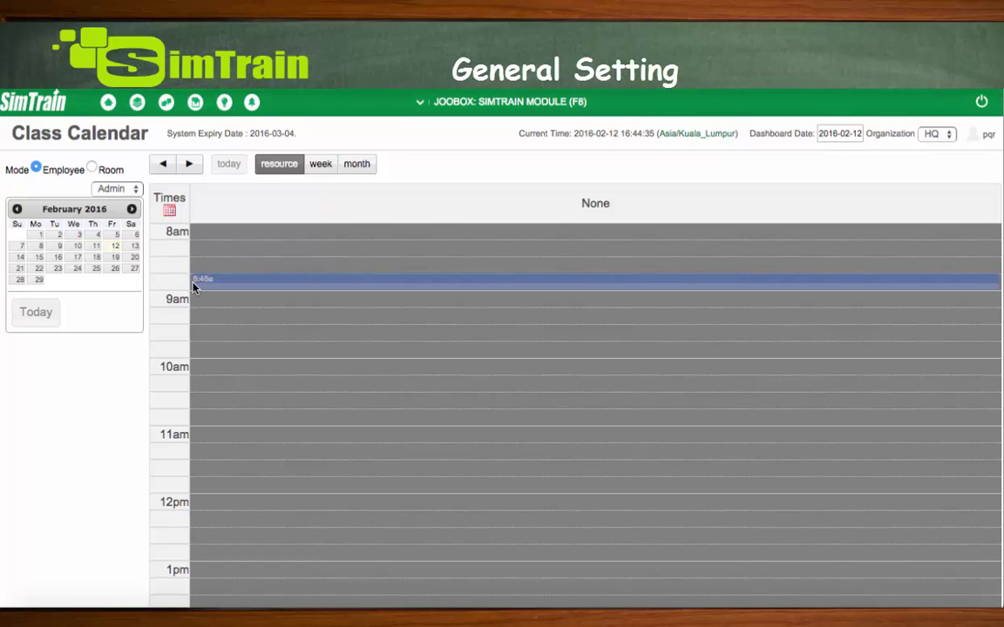
left_click(177, 303)
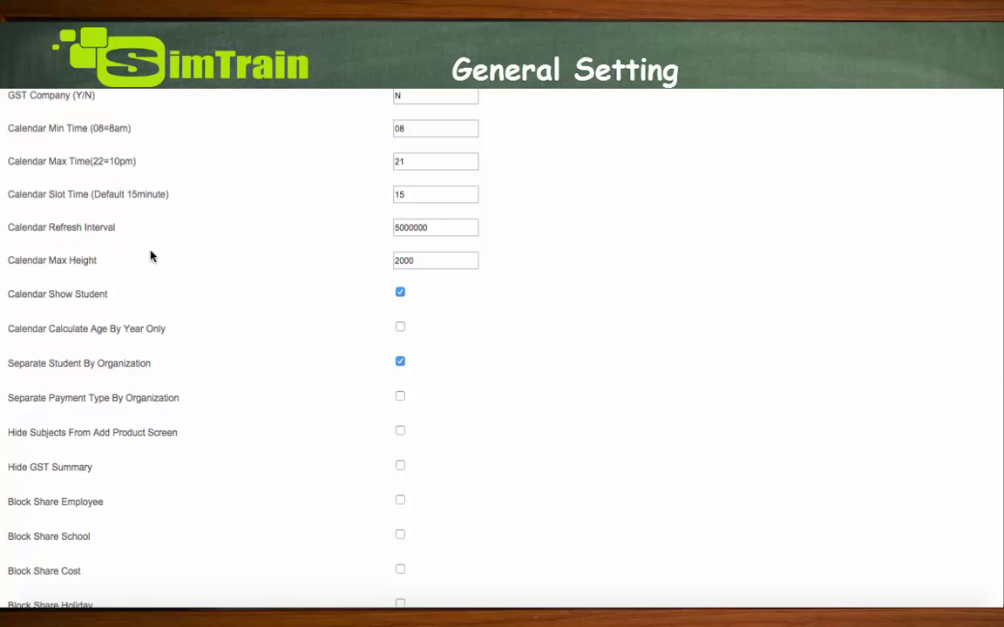
Show the class calendar by month and examine the students listed in the class entries
scroll(80, 232, "down", 2)
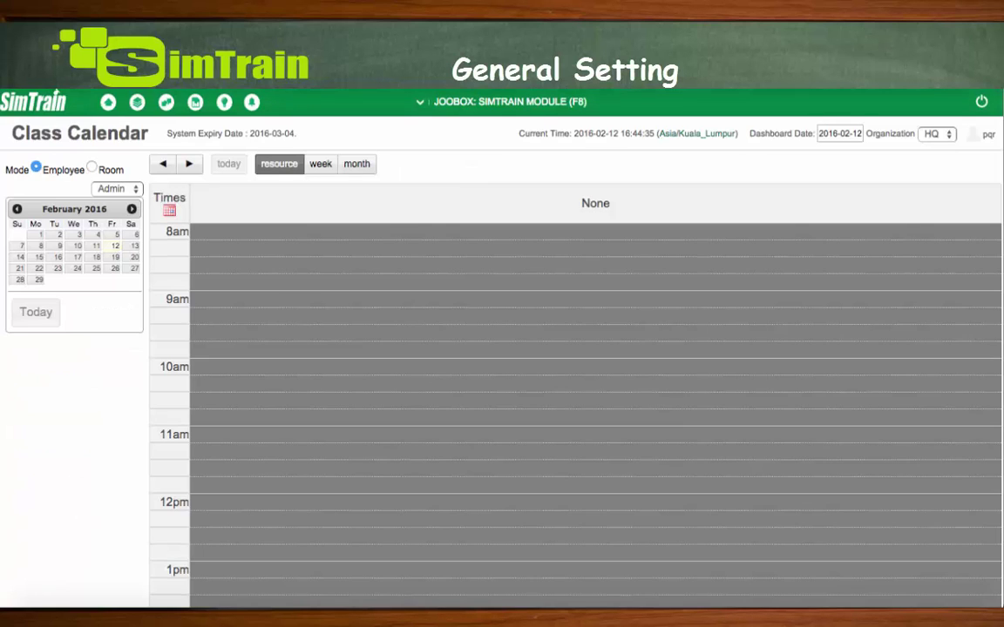
left_click(356, 165)
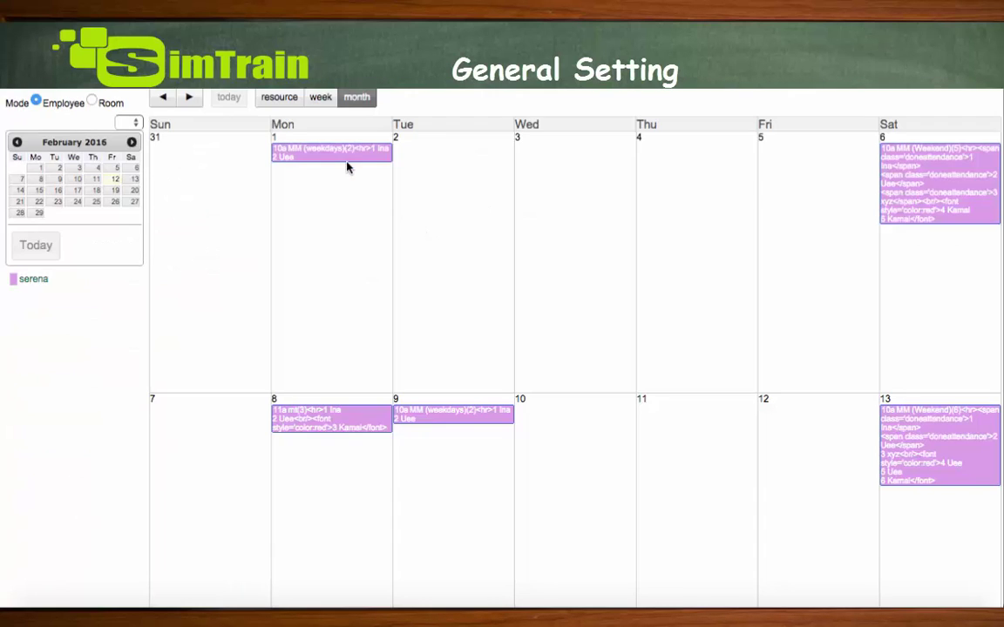
mouse_move(346, 161)
mouse_move(346, 427)
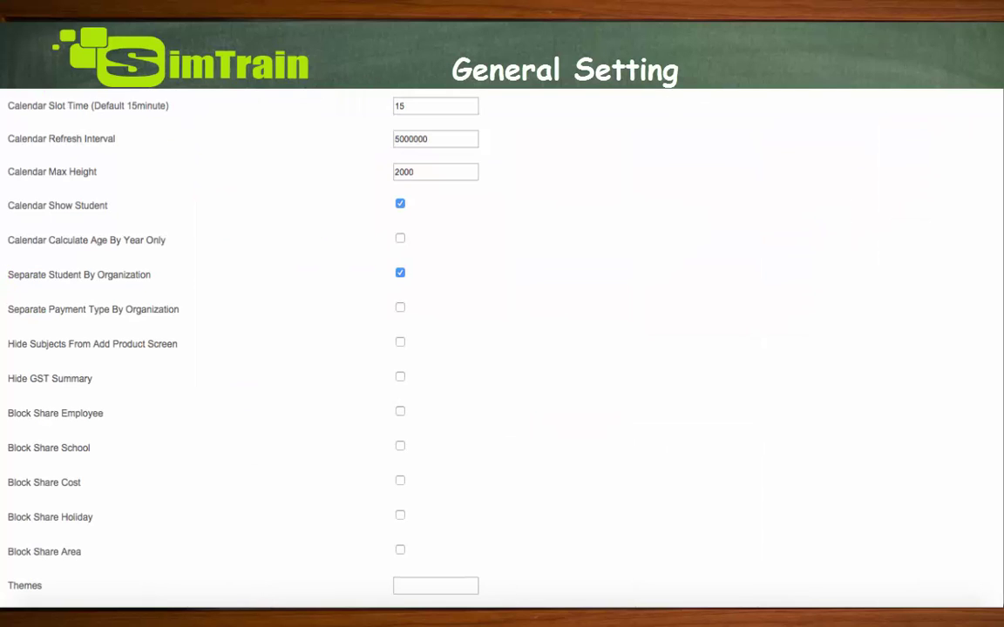
Start adding an additional item to the student's payment and look through the available products and charges
scroll(262, 339, "down", 1)
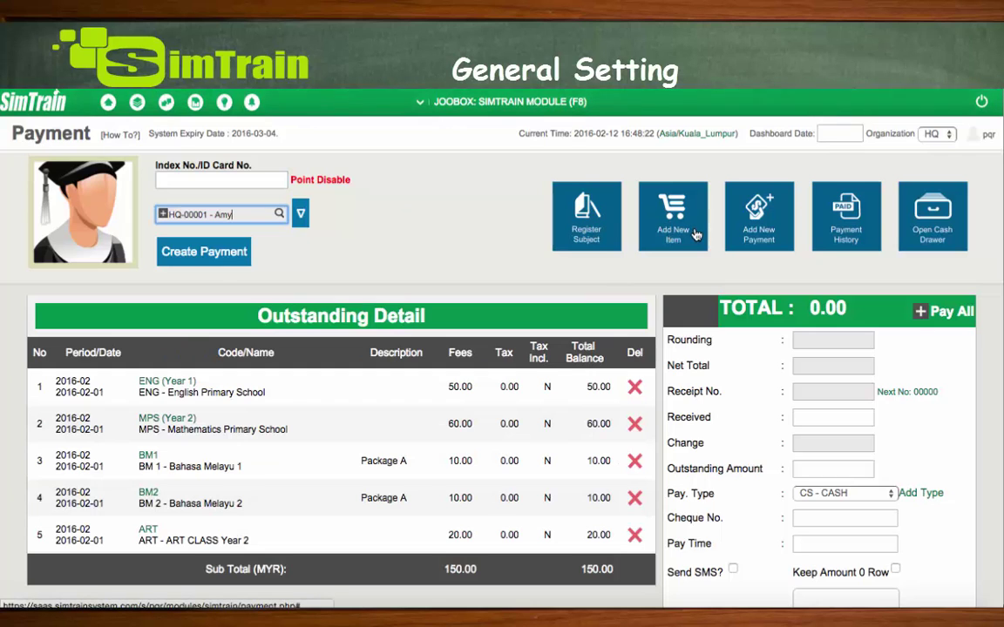
left_click(672, 236)
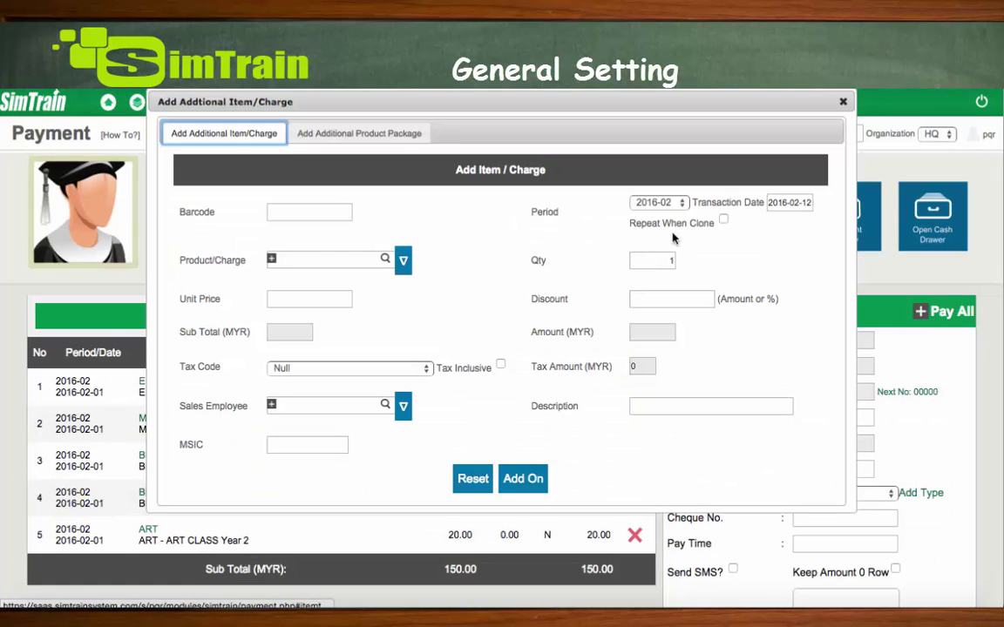
left_click(311, 260)
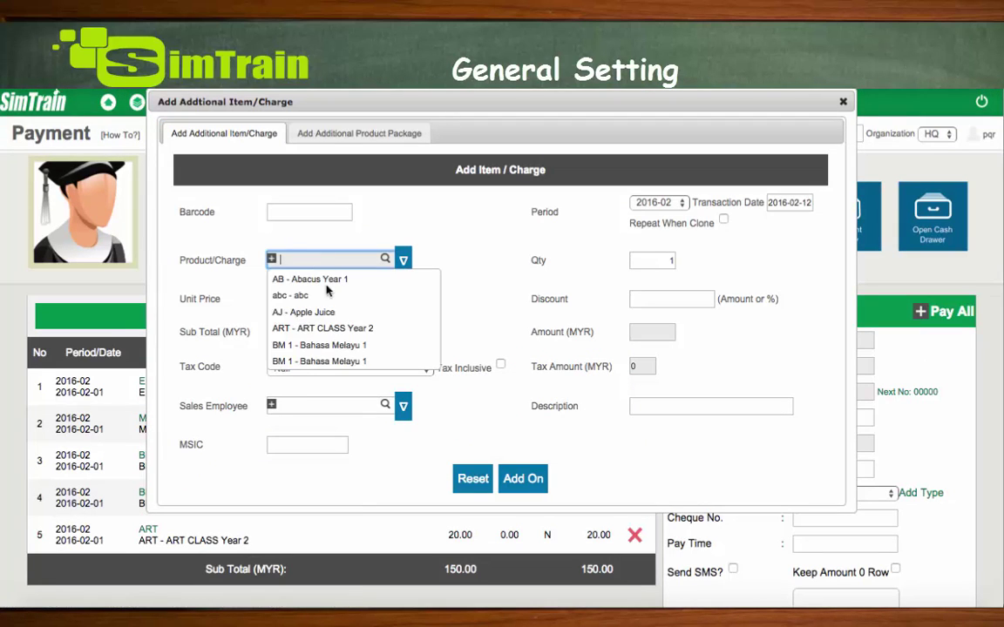
scroll(331, 312, "down", 5)
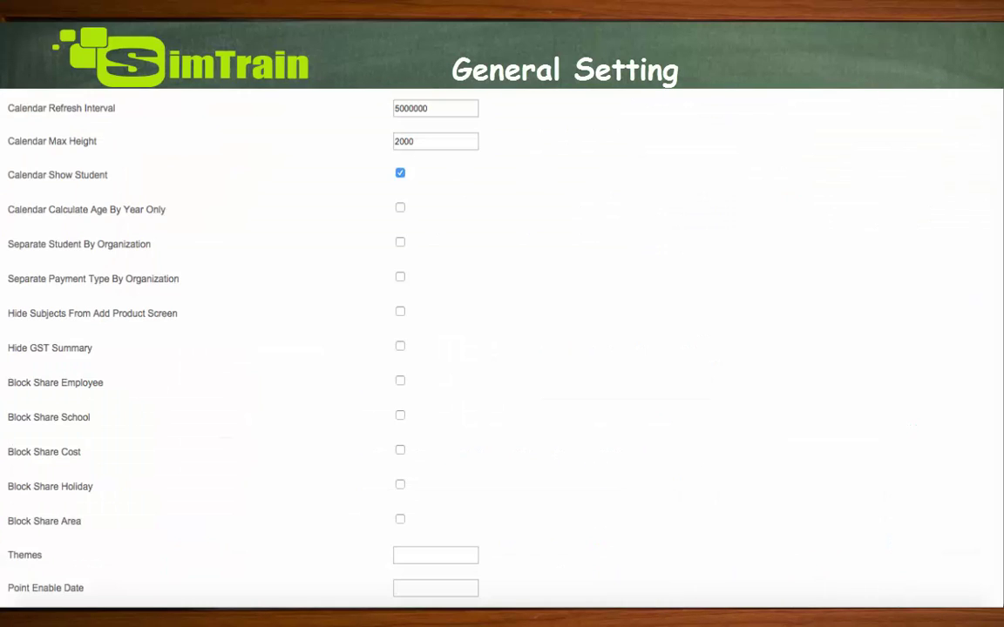
Review the block-share options, themes, point enable date and attendance registration block screen settings in General Setting
scroll(283, 309, "down", 1)
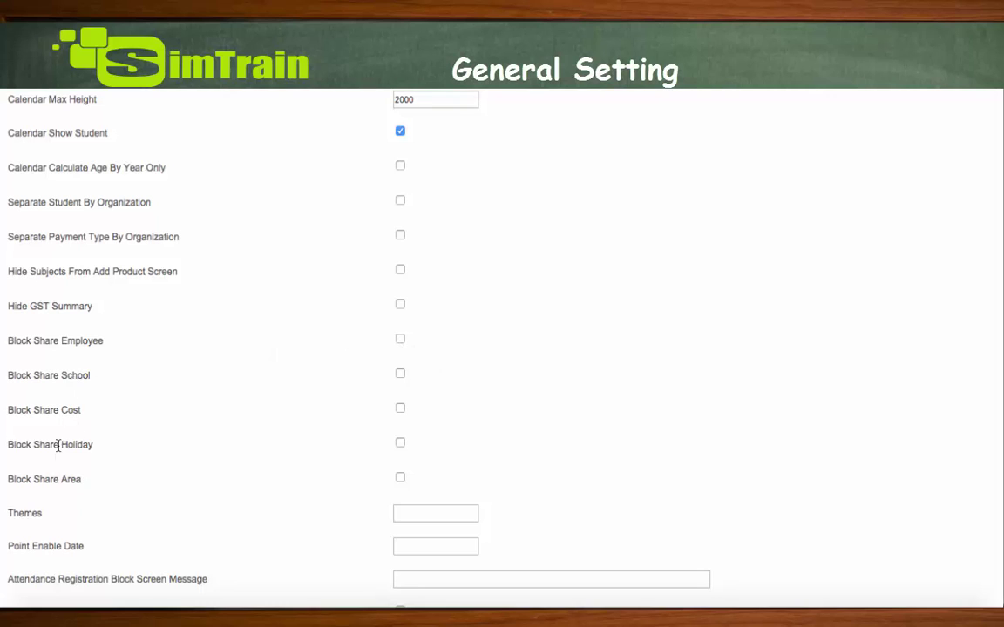
scroll(188, 498, "down", 3)
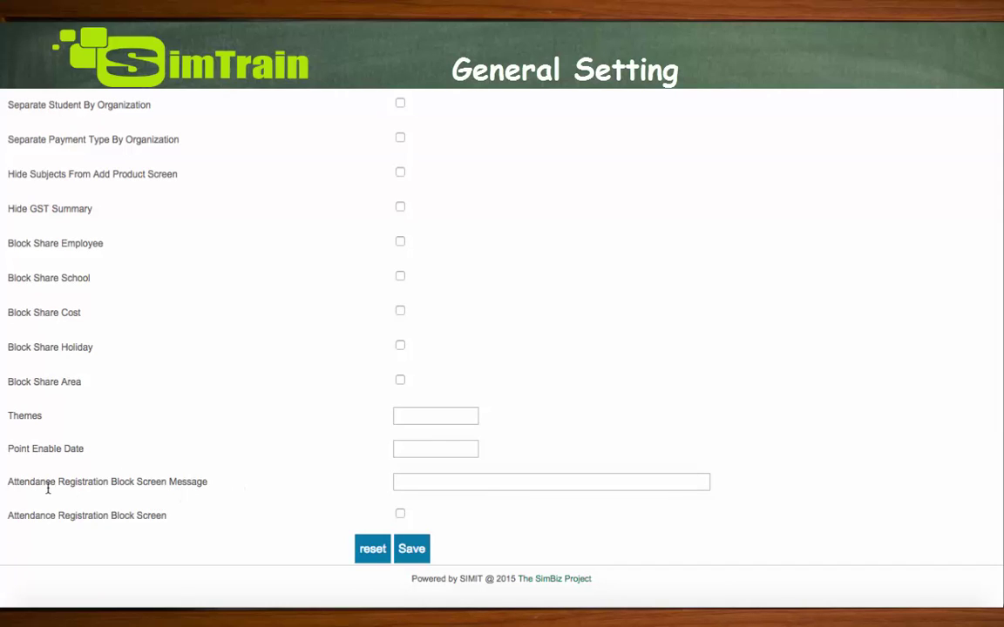
left_click(418, 484)
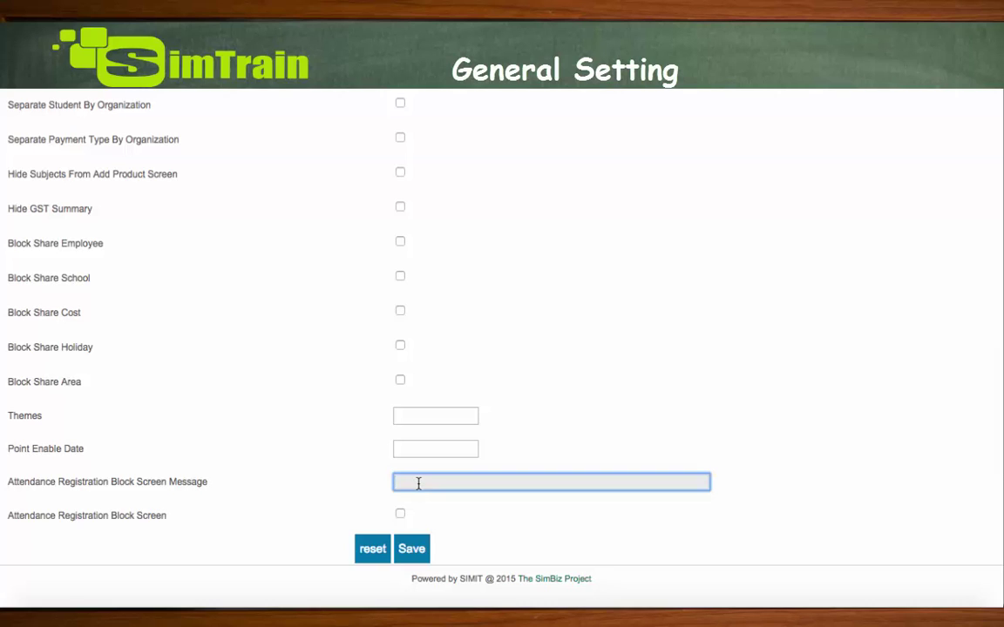
left_click(62, 533)
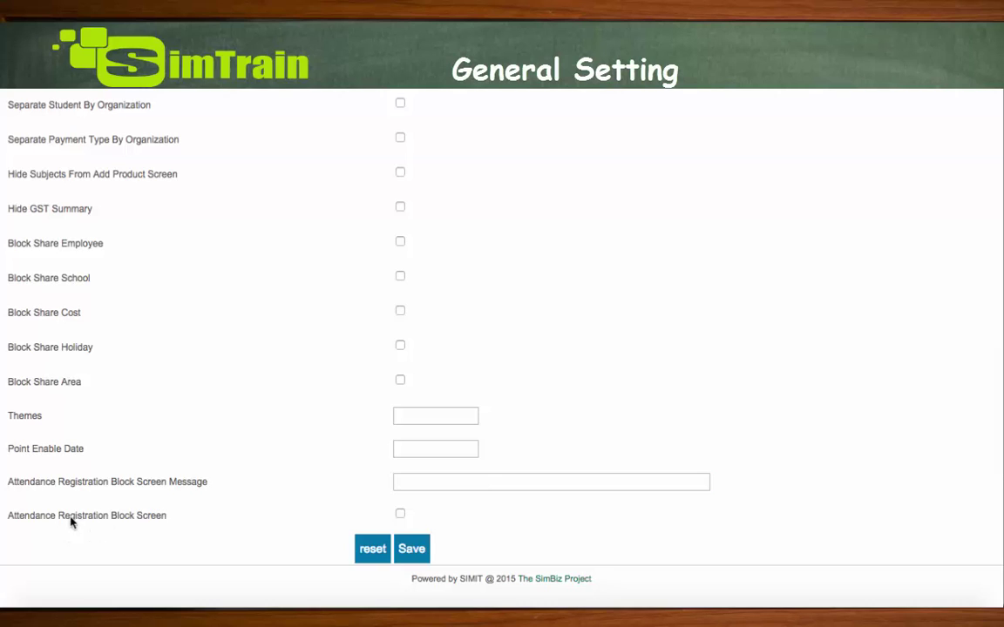